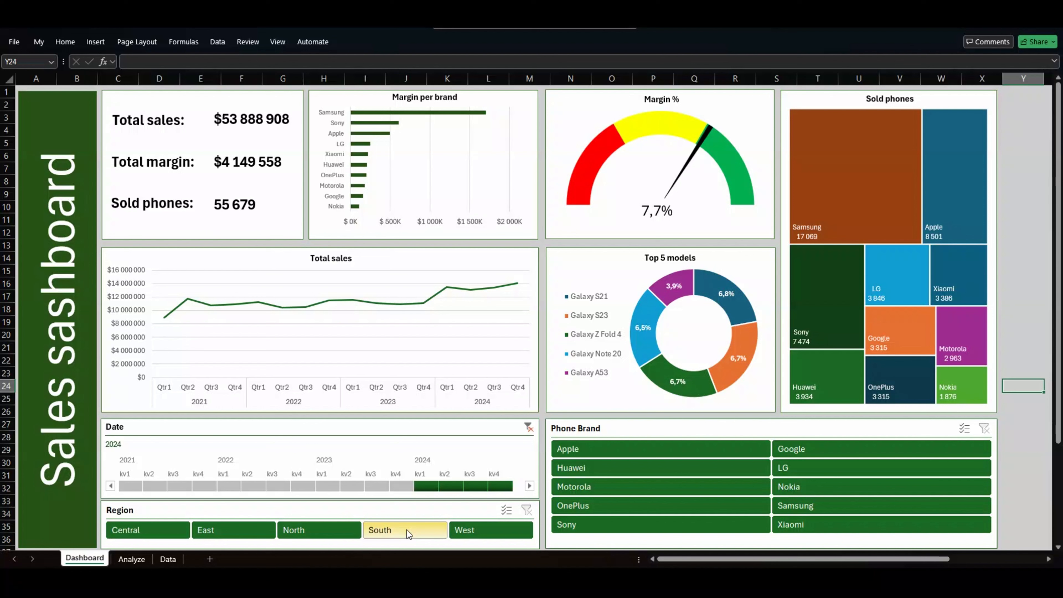
Compare the dashboard figures by filtering to the South and East regions and to the Samsung and Apple brands
{"action": "left_click", "coordinate": [407, 530]}
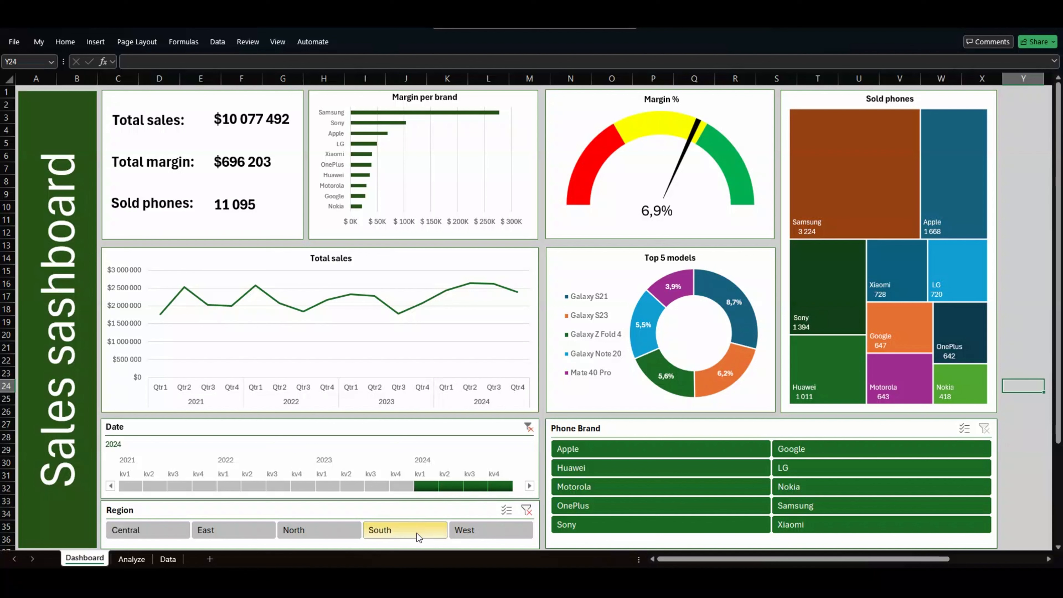
{"action": "left_click", "coordinate": [832, 506]}
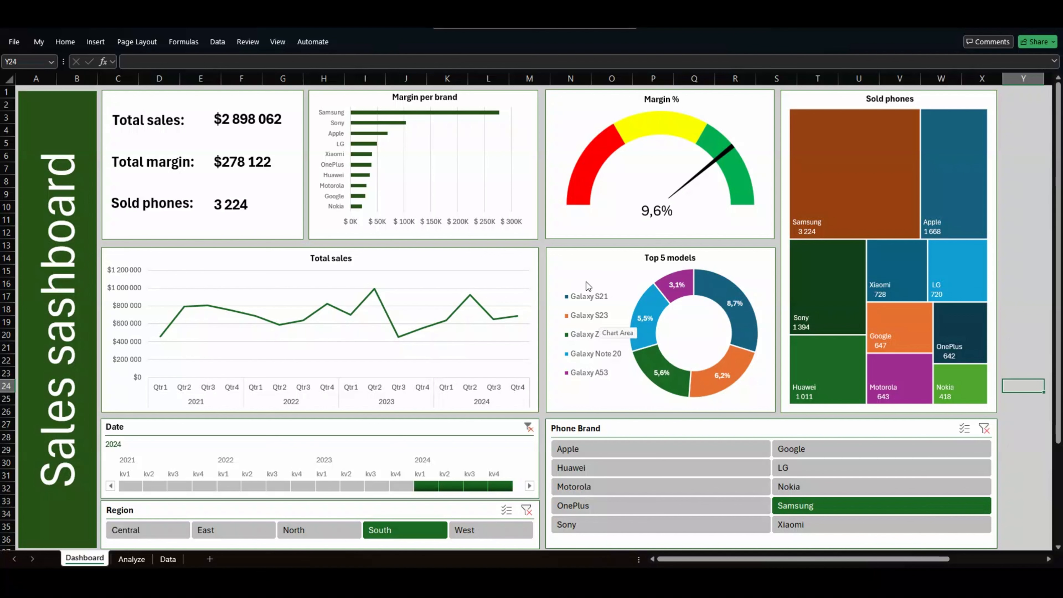
{"action": "mouse_move", "coordinate": [658, 193]}
{"action": "left_click", "coordinate": [583, 452]}
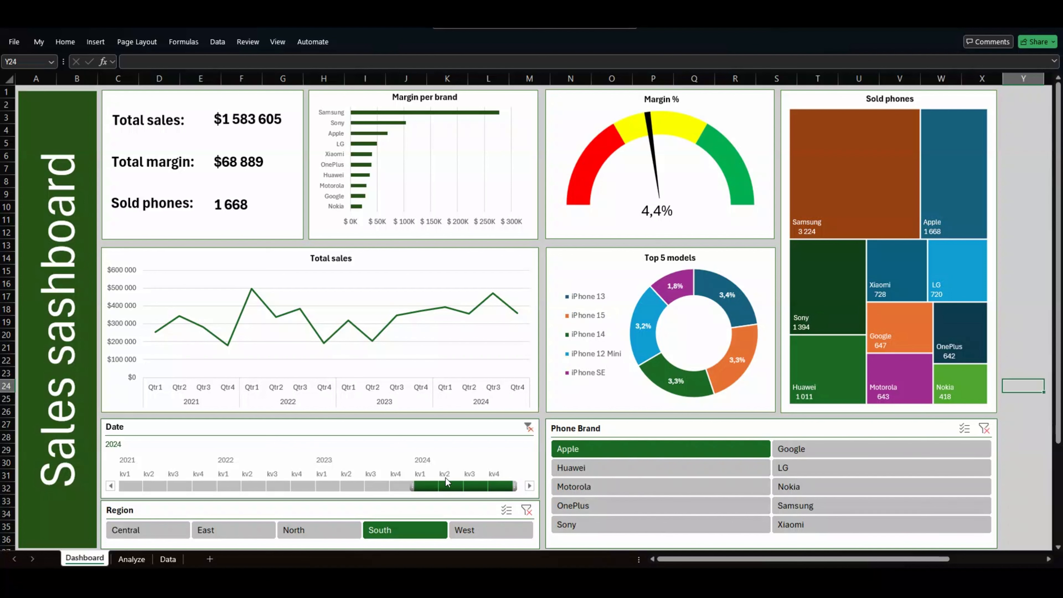
{"action": "left_click", "coordinate": [247, 530]}
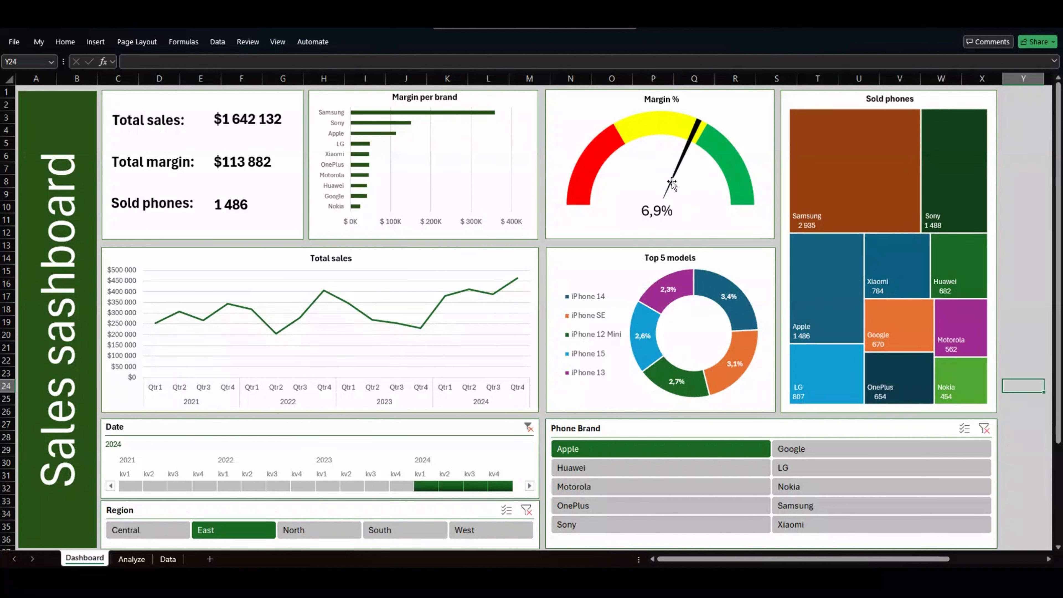
{"action": "left_click", "coordinate": [435, 531]}
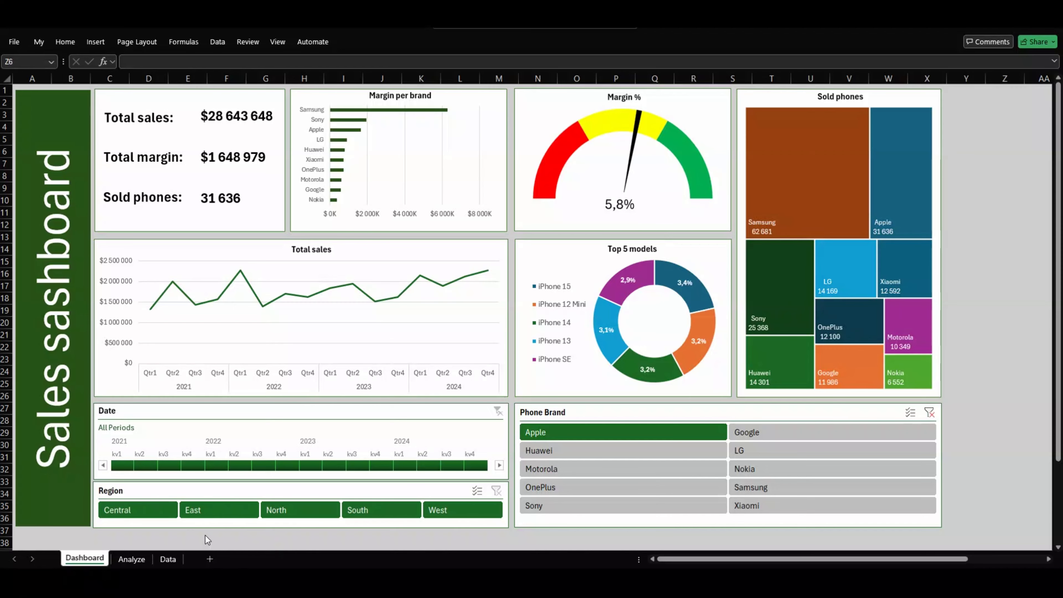
Examine the source table on the Data sheet, including its quantity, revenue, region and date columns
{"action": "left_click", "coordinate": [165, 560]}
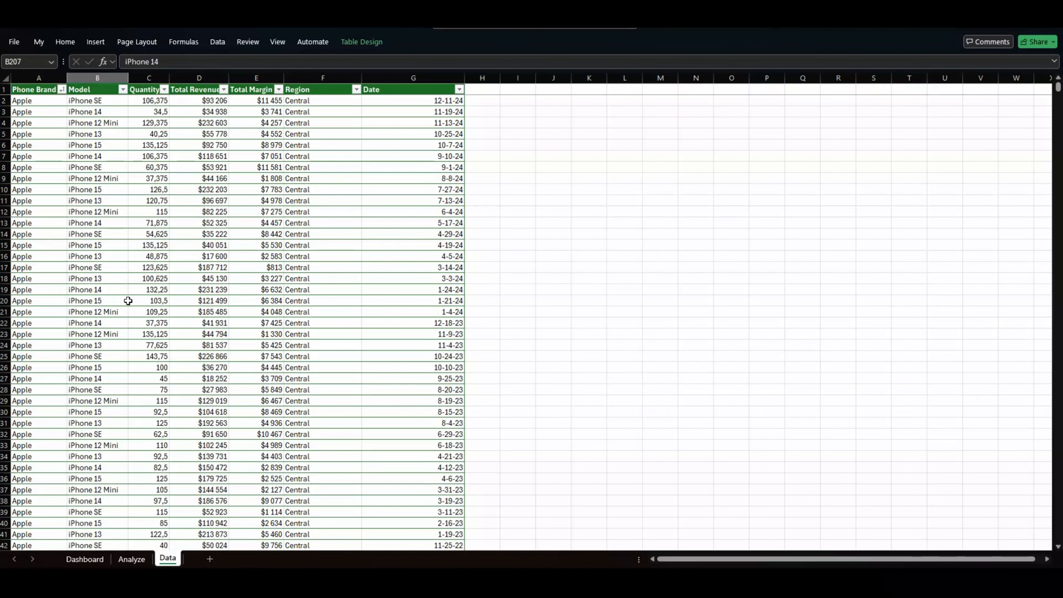
{"action": "scroll", "coordinate": [128, 300], "scroll_direction": "down", "scroll_amount": 20}
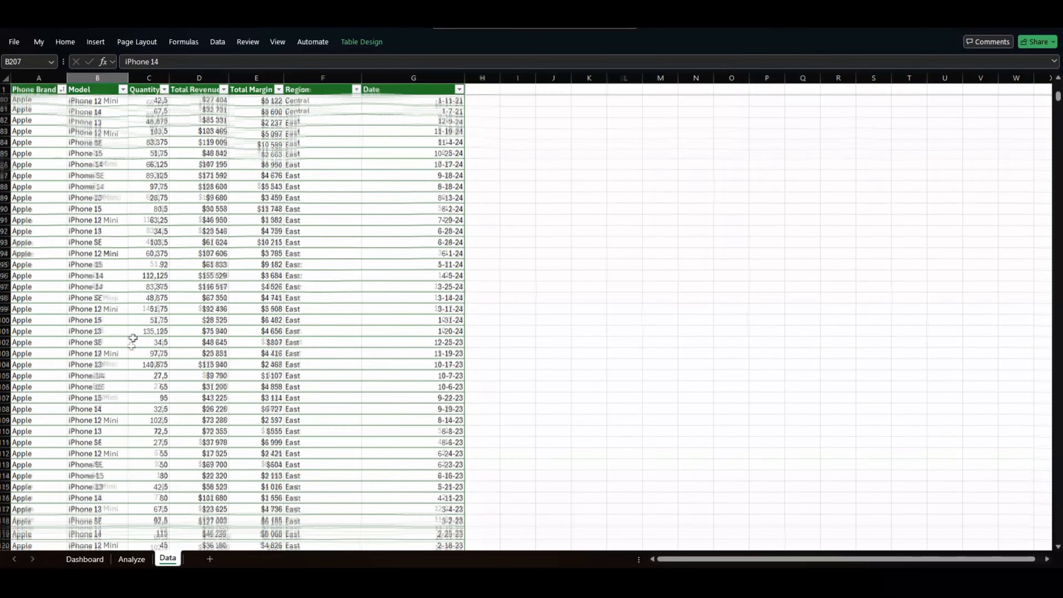
{"action": "scroll", "coordinate": [132, 340], "scroll_direction": "down", "scroll_amount": 20}
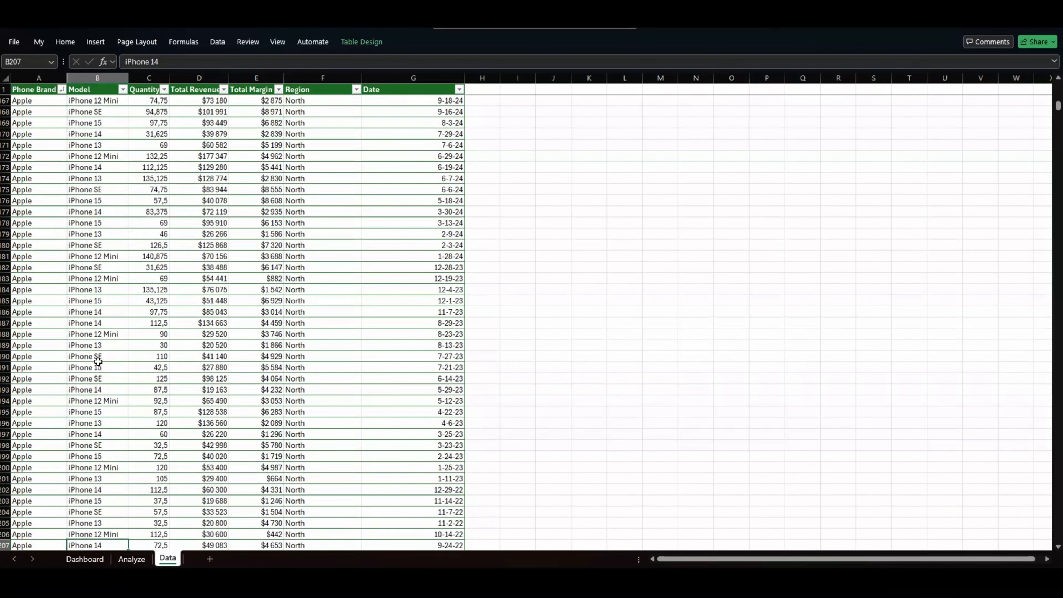
{"action": "scroll", "coordinate": [98, 361], "scroll_direction": "down", "scroll_amount": 18}
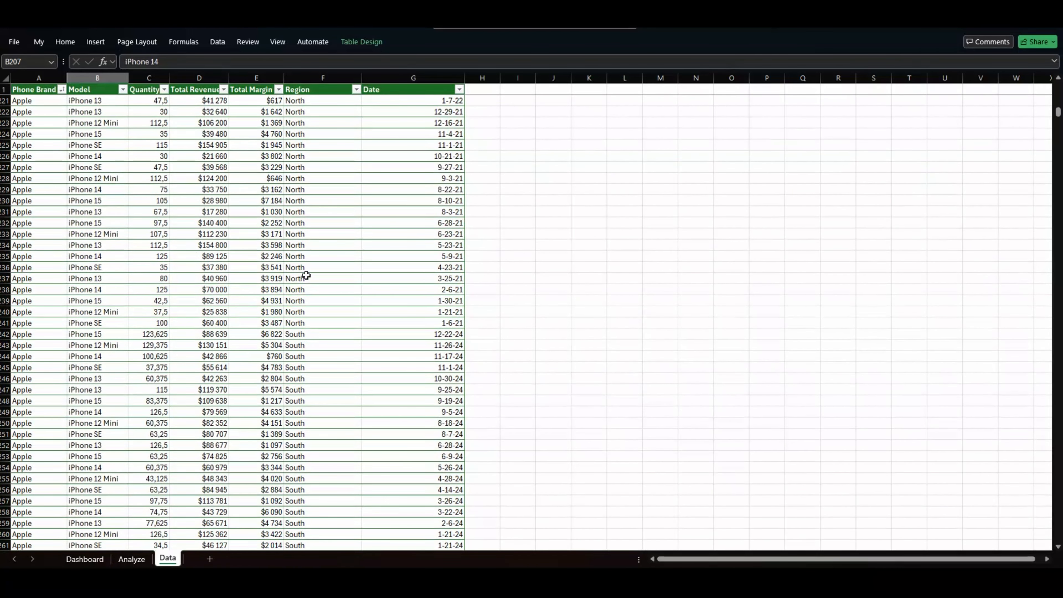
{"action": "left_click", "coordinate": [319, 267]}
{"action": "left_click", "coordinate": [140, 267]}
{"action": "left_click", "coordinate": [182, 266]}
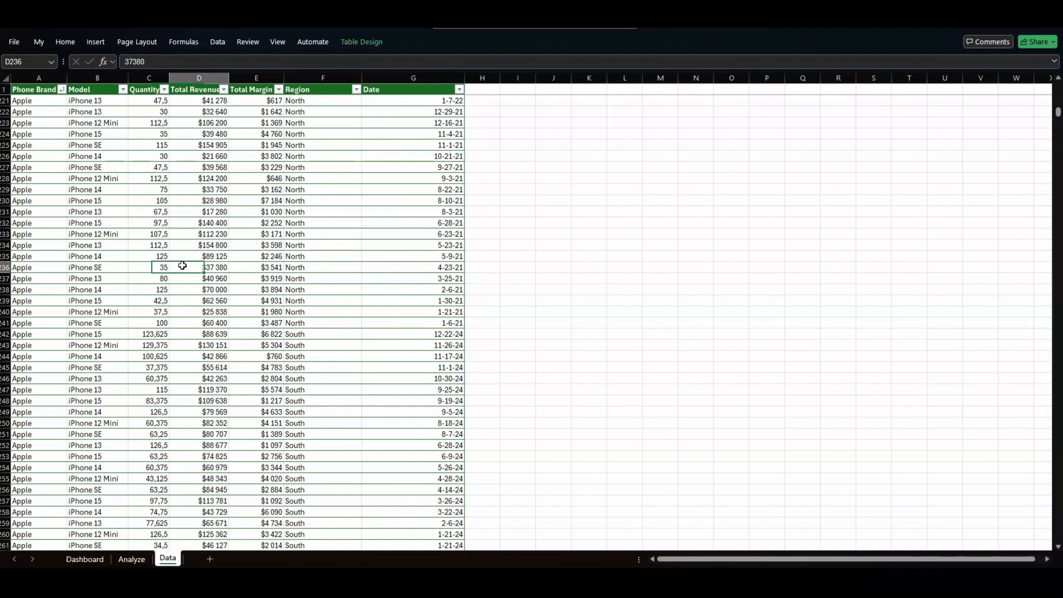
{"action": "left_click", "coordinate": [423, 267]}
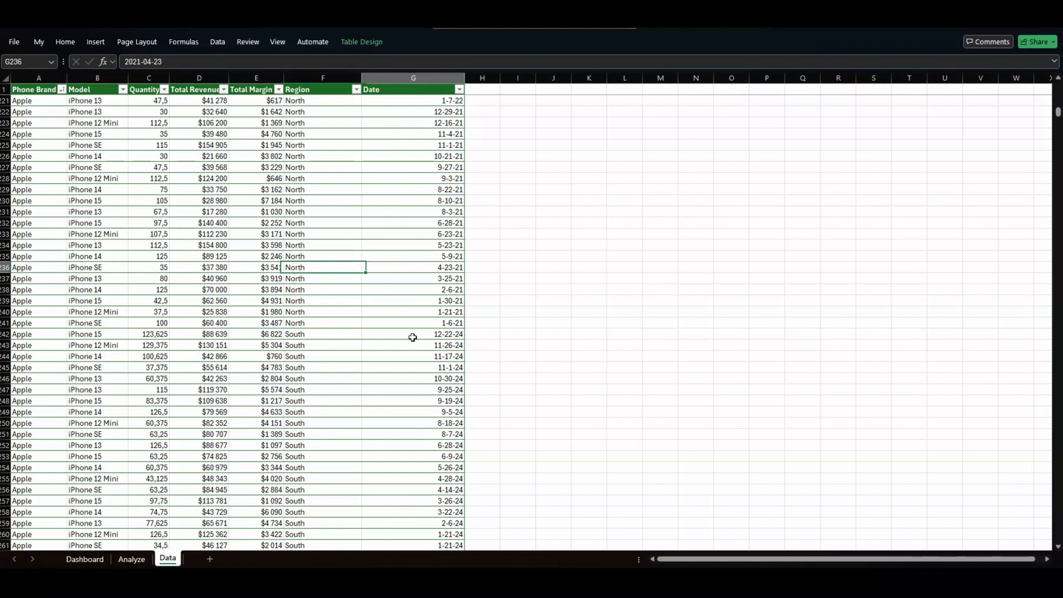
{"action": "scroll", "coordinate": [129, 361], "scroll_direction": "down", "scroll_amount": 20}
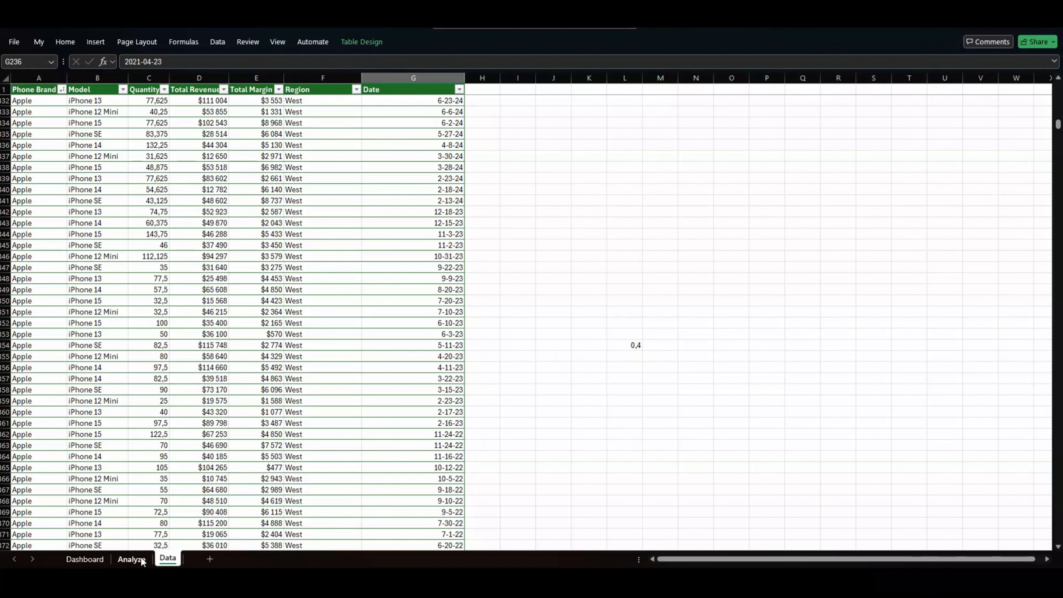
Examine the pivot tables and charts on the Analyze sheet while filtering the phone brand to LG and then Google
{"action": "left_click", "coordinate": [132, 558]}
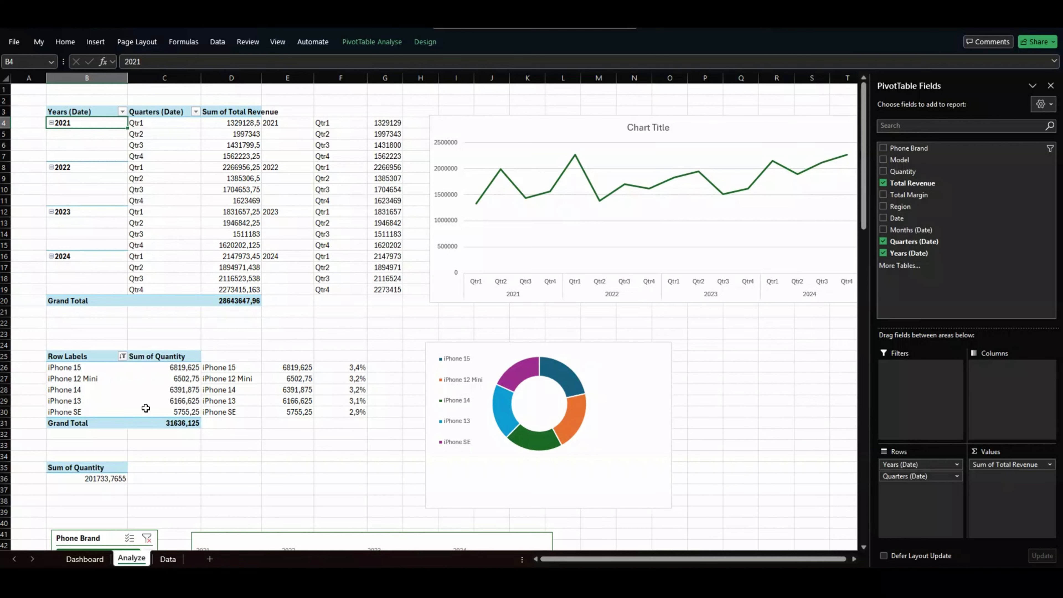
{"action": "scroll", "coordinate": [175, 439], "scroll_direction": "down", "scroll_amount": 2}
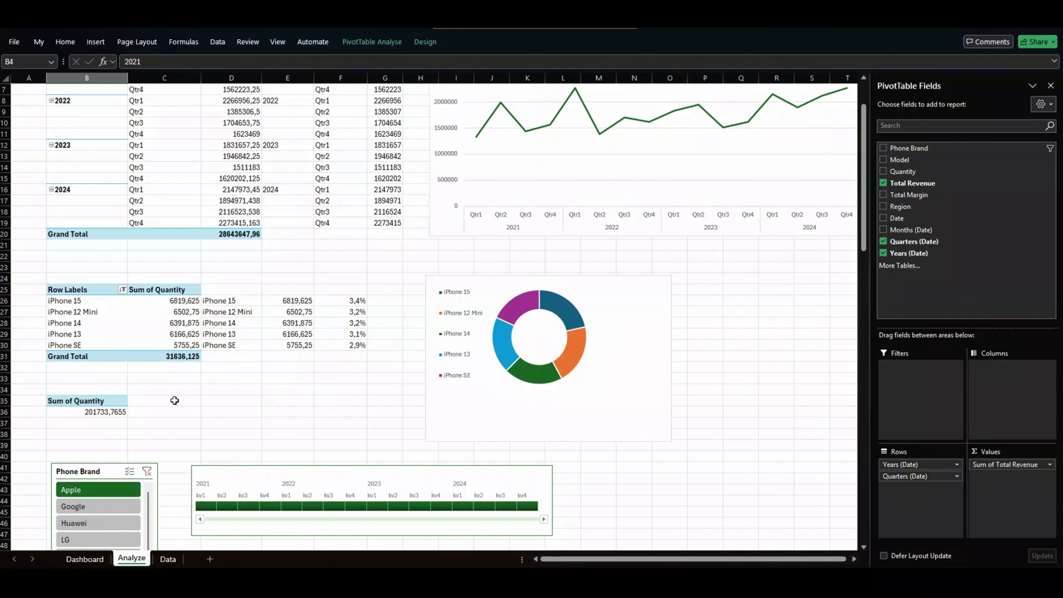
{"action": "scroll", "coordinate": [175, 402], "scroll_direction": "down", "scroll_amount": 1}
{"action": "scroll", "coordinate": [194, 401], "scroll_direction": "down", "scroll_amount": 6}
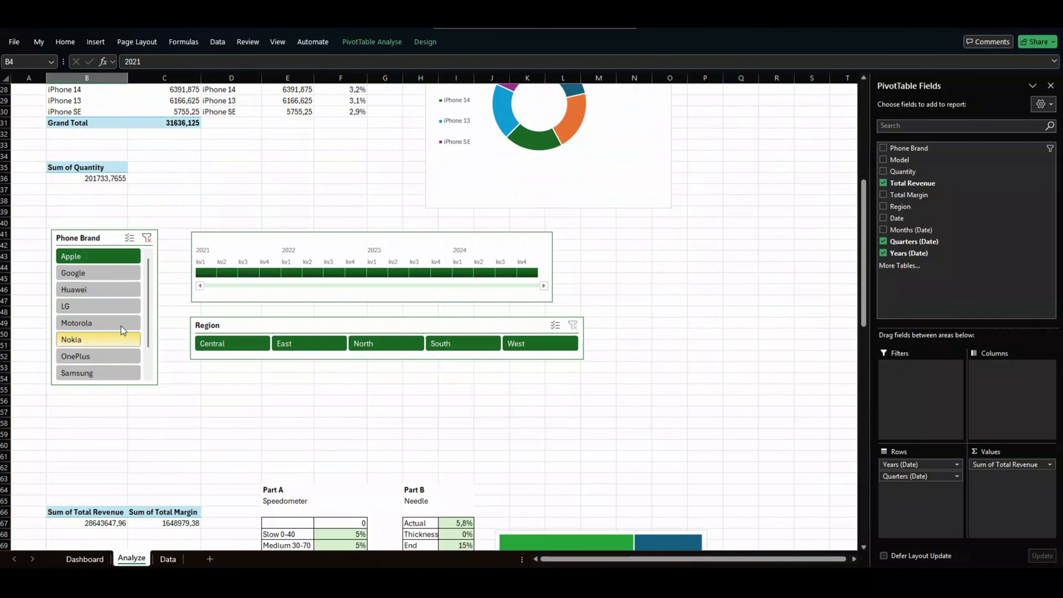
{"action": "scroll", "coordinate": [268, 403], "scroll_direction": "up", "scroll_amount": 9}
{"action": "scroll", "coordinate": [268, 403], "scroll_direction": "down", "scroll_amount": 4}
{"action": "left_click", "coordinate": [73, 472]}
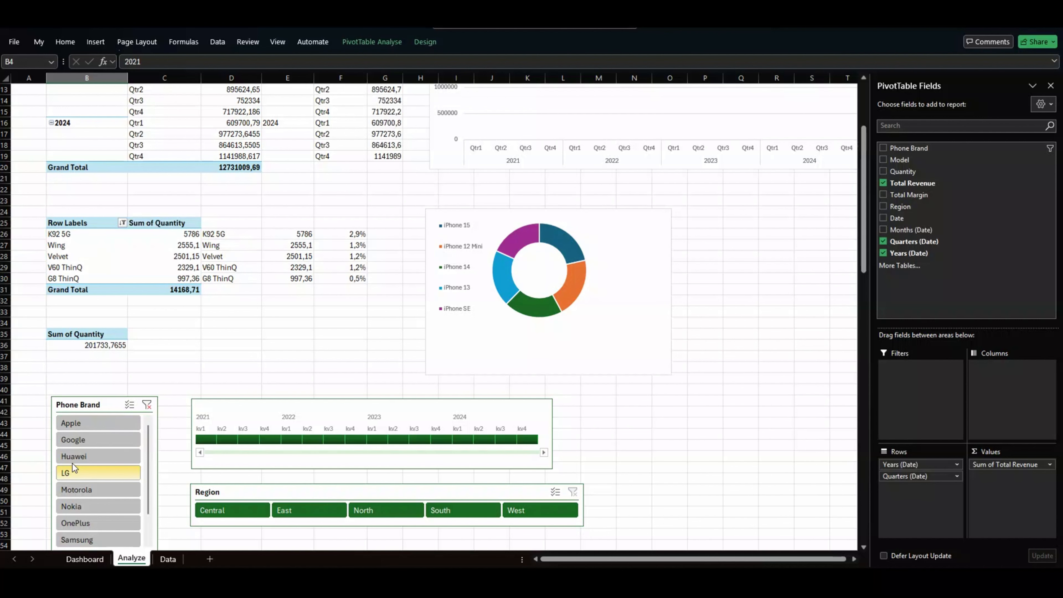
{"action": "left_click", "coordinate": [74, 440]}
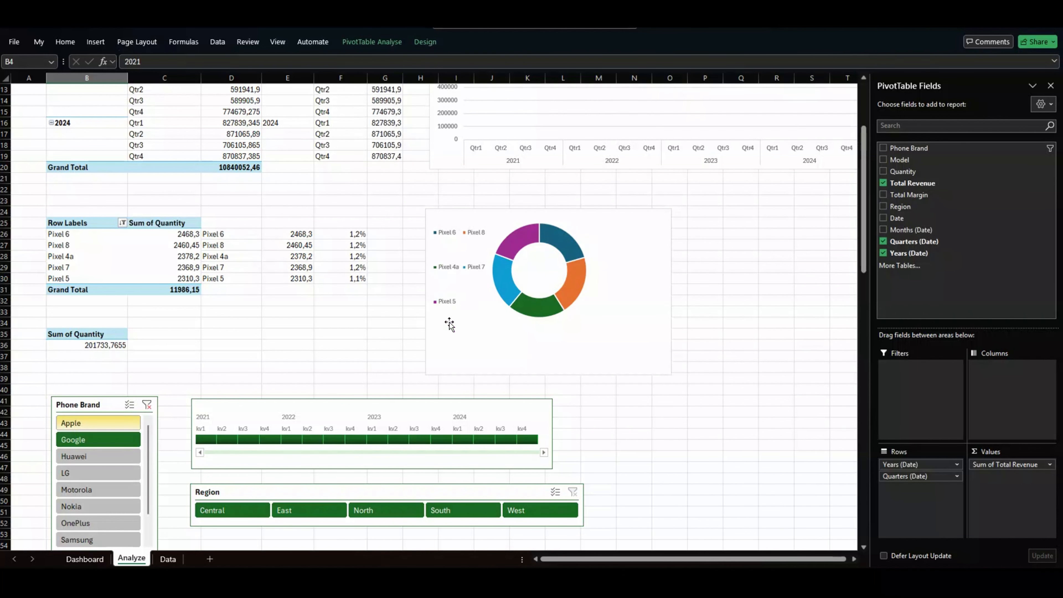
{"action": "scroll", "coordinate": [688, 346], "scroll_direction": "up", "scroll_amount": 4}
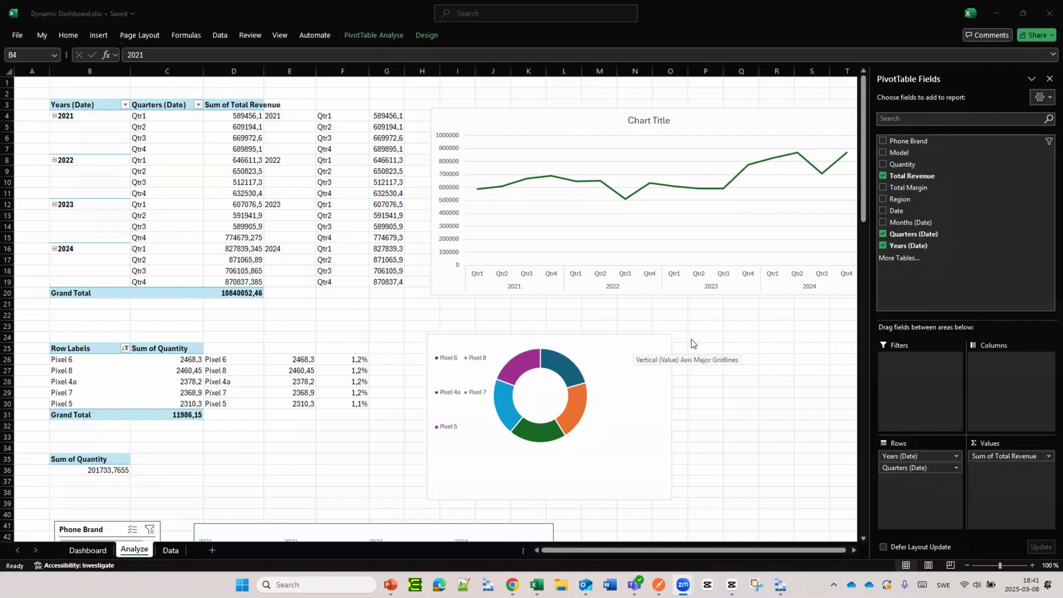
Create a PivotTable from the table on the Data sheet and place it on a new worksheet
{"action": "left_click", "coordinate": [171, 550]}
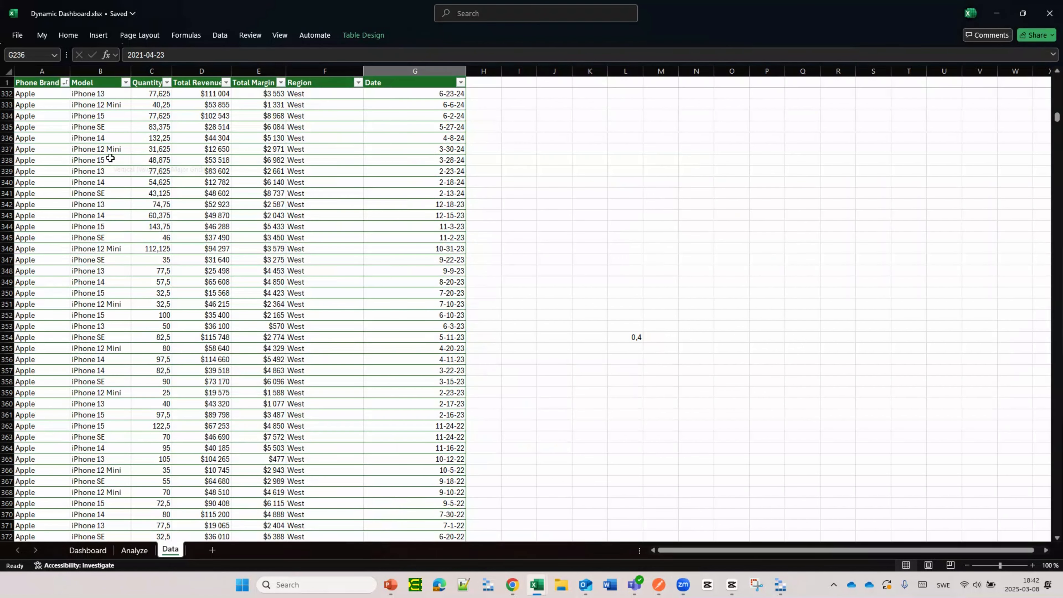
{"action": "left_click", "coordinate": [110, 149]}
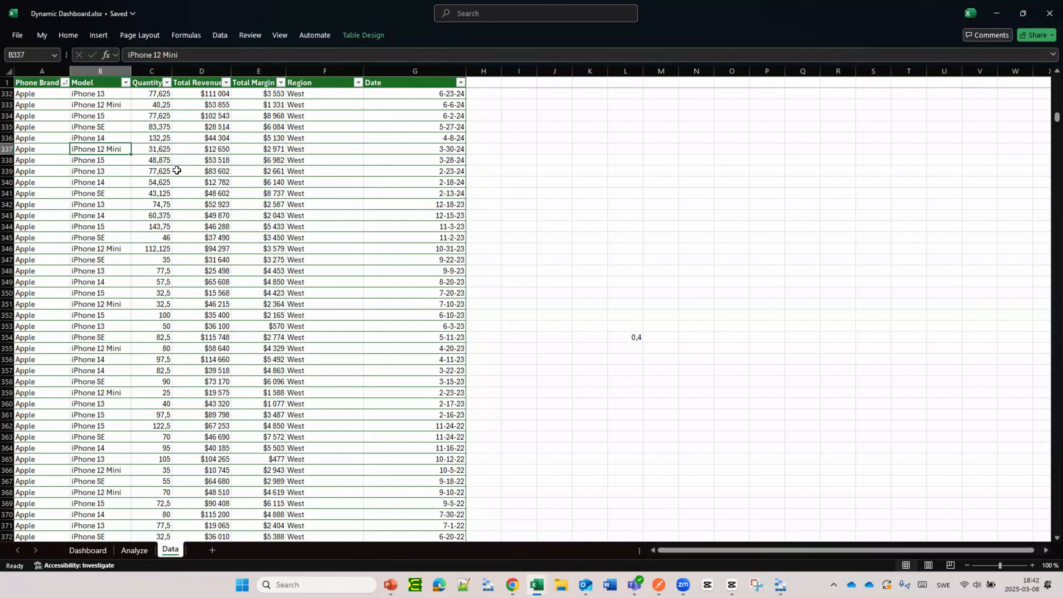
{"action": "left_click", "coordinate": [104, 38]}
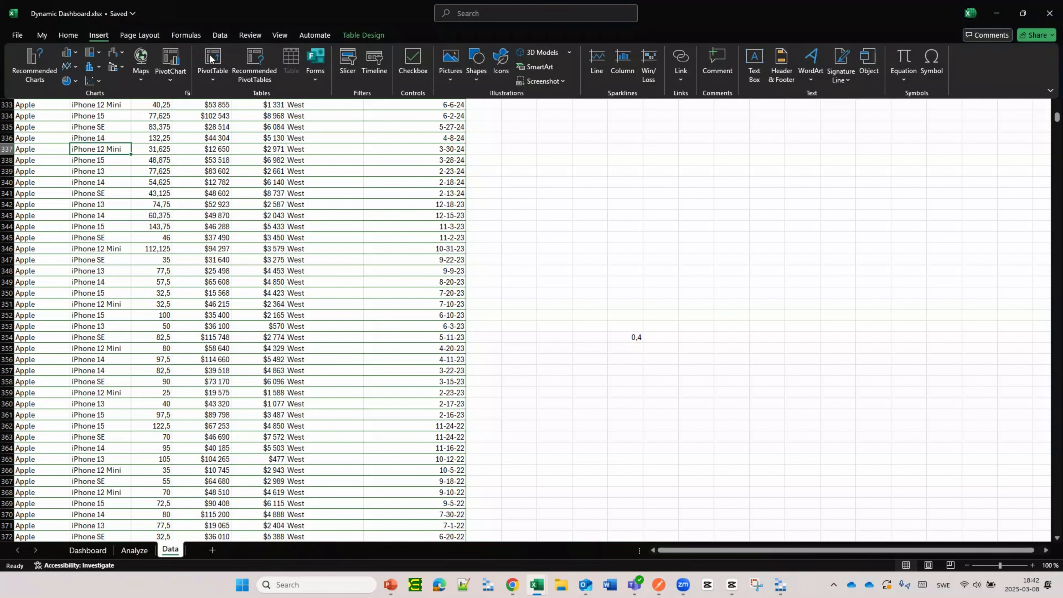
{"action": "left_click", "coordinate": [209, 60]}
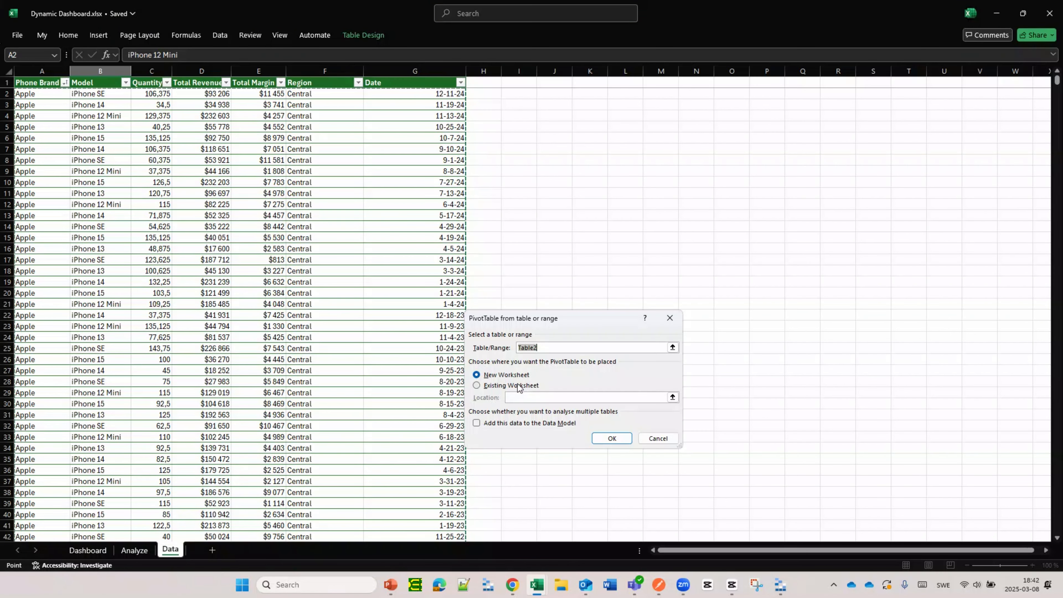
{"action": "left_click", "coordinate": [615, 438]}
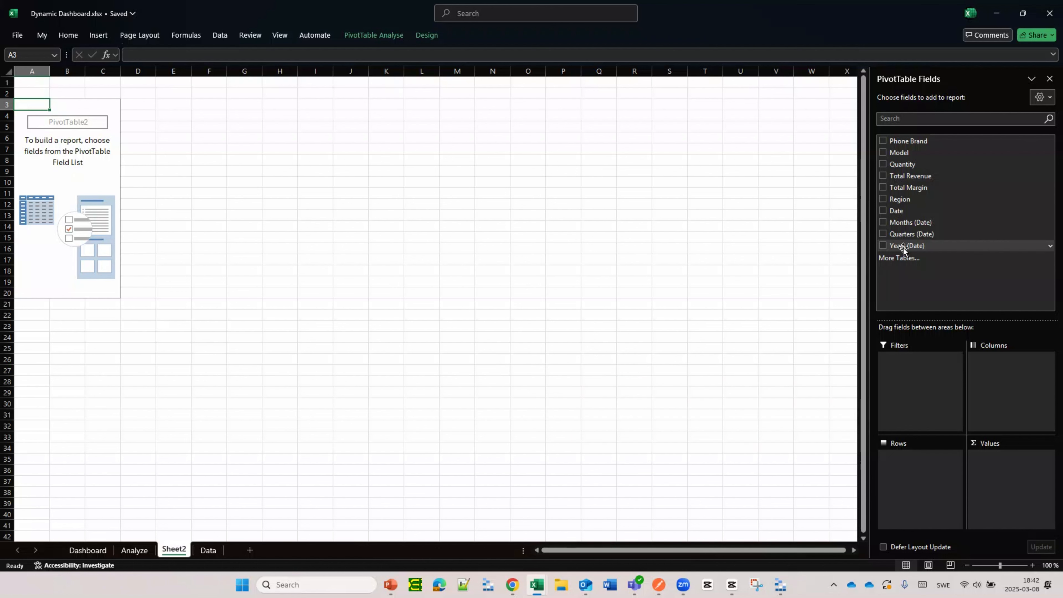
Add Years (Date) and Quarters (Date) as the PivotTable's rows and Quantity as its summed values
{"action": "left_click_drag", "start_coordinate": [904, 248], "coordinate": [901, 486]}
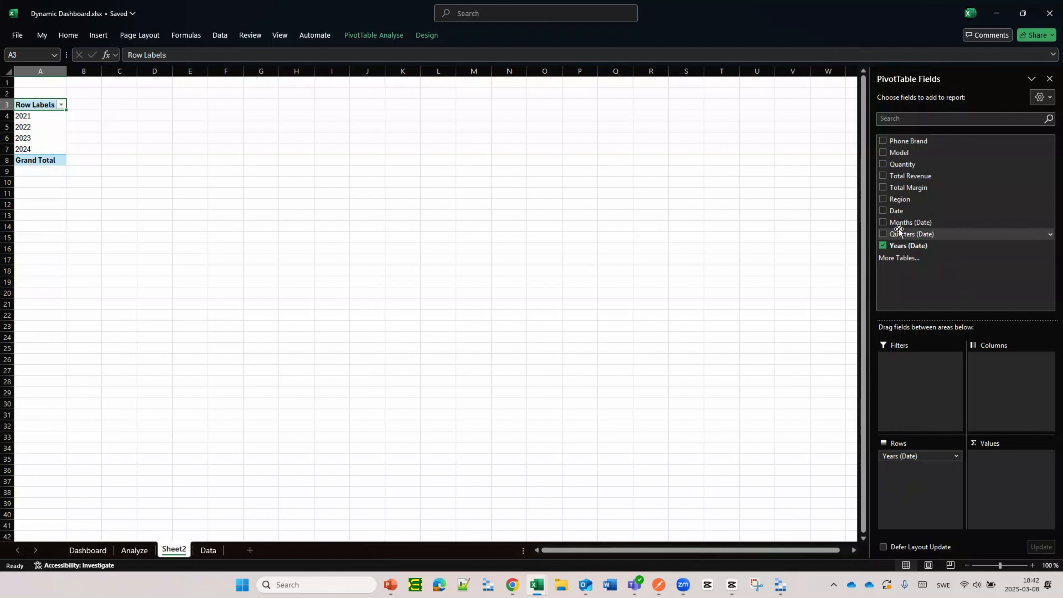
{"action": "left_click_drag", "start_coordinate": [904, 234], "coordinate": [932, 480]}
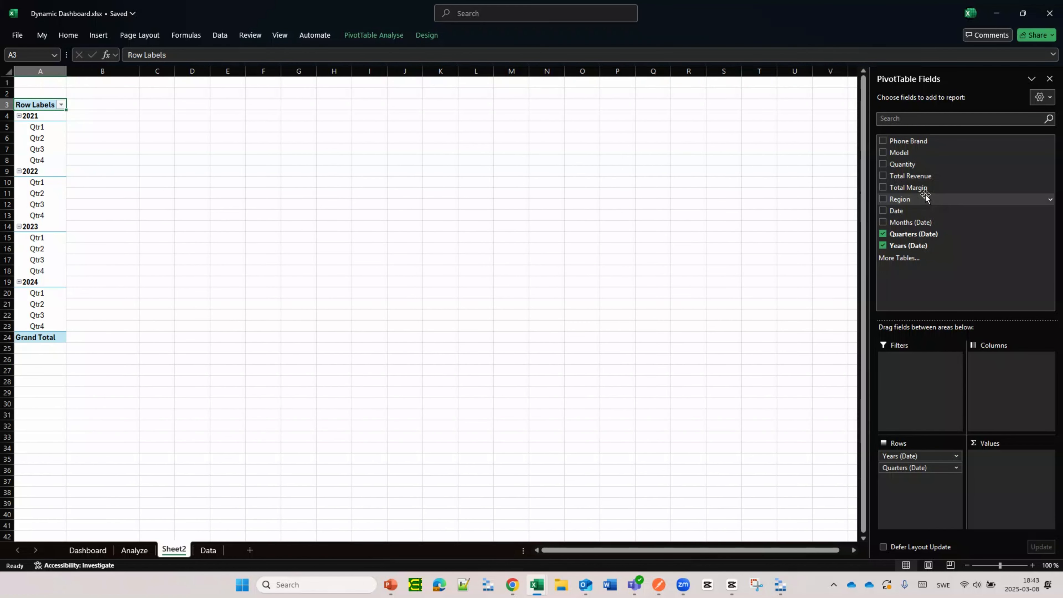
{"action": "left_click_drag", "start_coordinate": [912, 164], "coordinate": [1009, 486]}
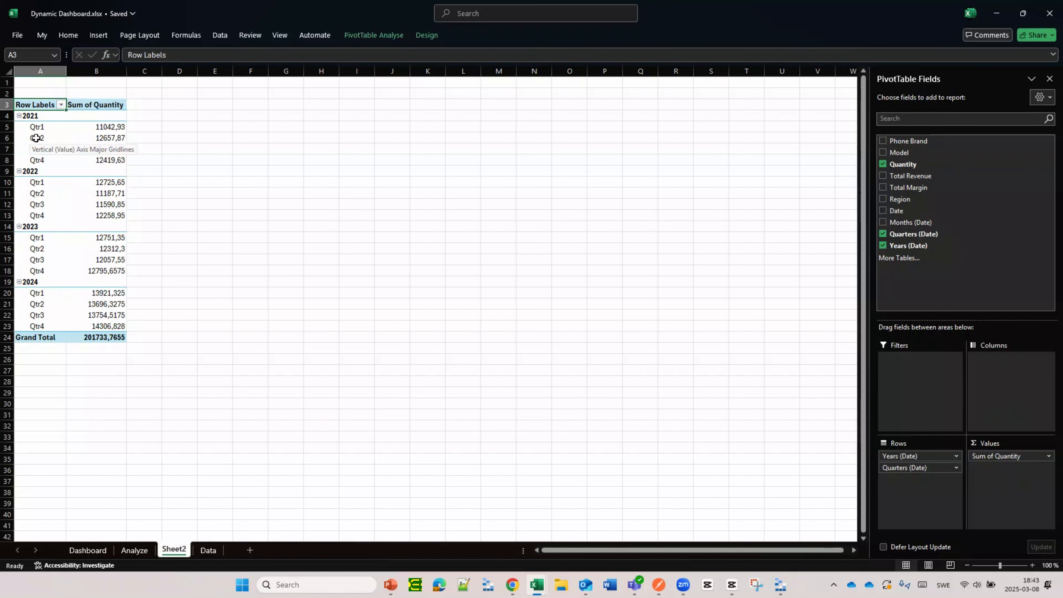
Change the PivotTable's report layout to tabular form
{"action": "left_click", "coordinate": [36, 138]}
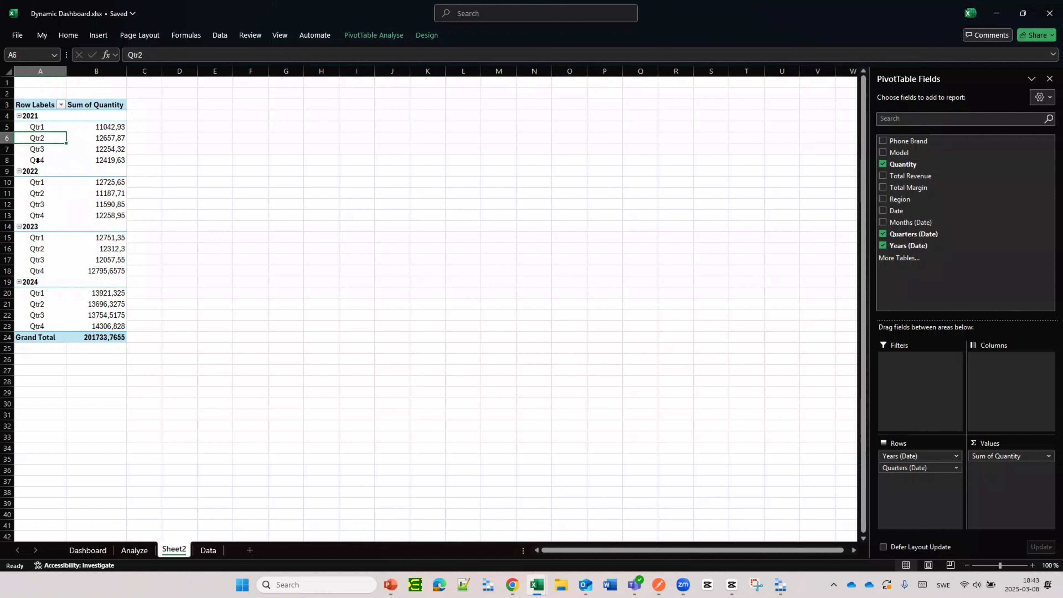
{"action": "left_click", "coordinate": [425, 34]}
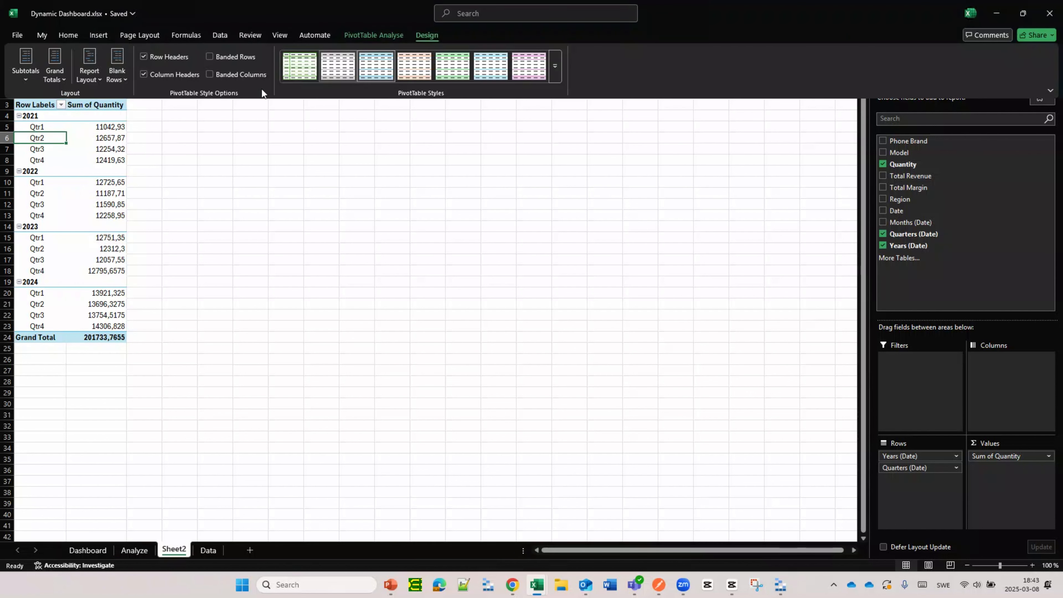
{"action": "left_click", "coordinate": [96, 79]}
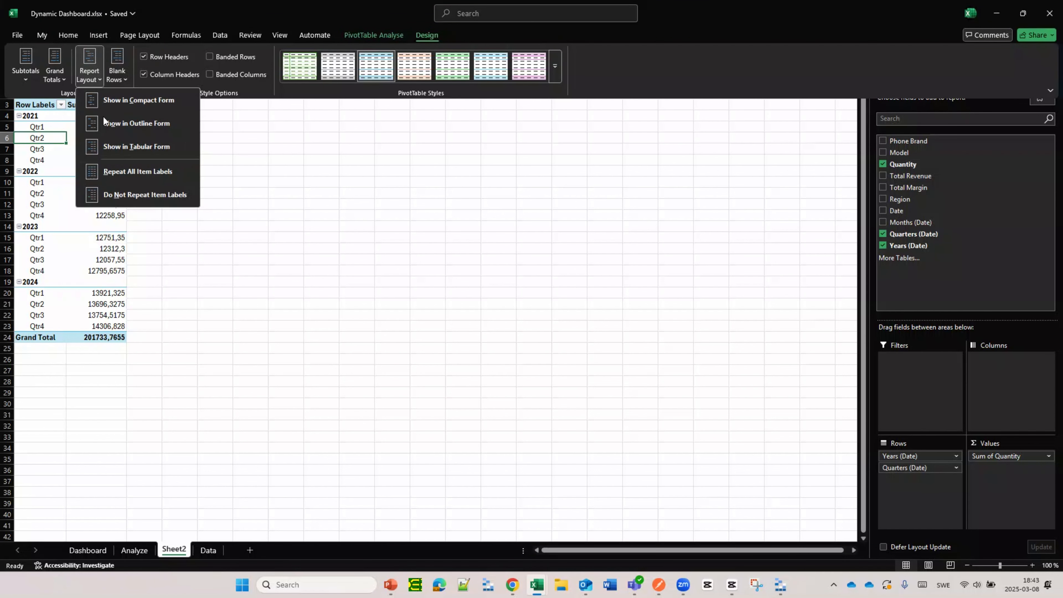
{"action": "left_click", "coordinate": [114, 148]}
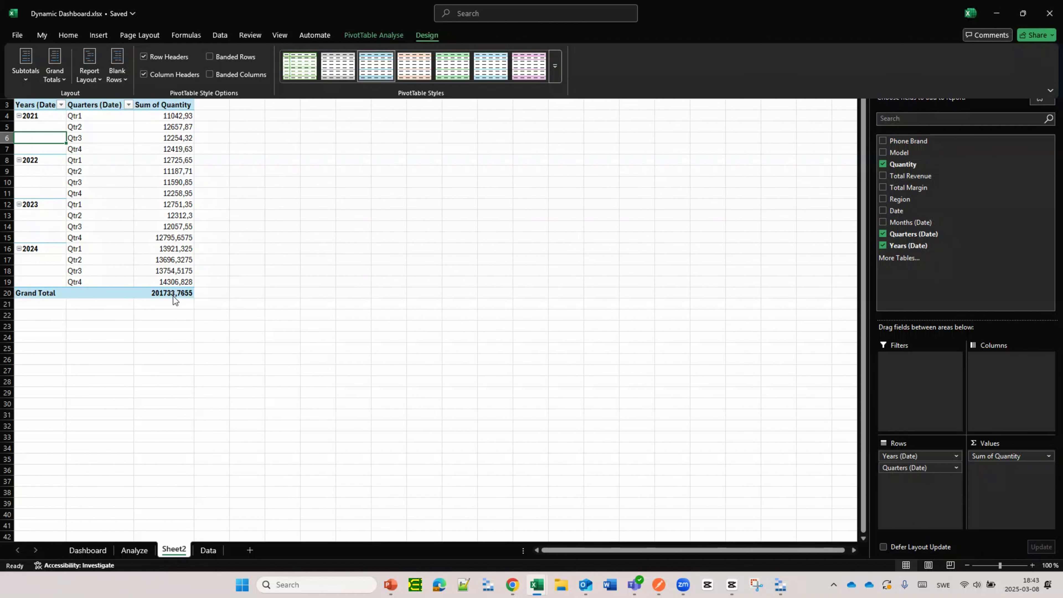
Copy the whole PivotTable and paste the duplicate below it at cell A24
{"action": "left_click_drag", "start_coordinate": [174, 300], "coordinate": [33, 105]}
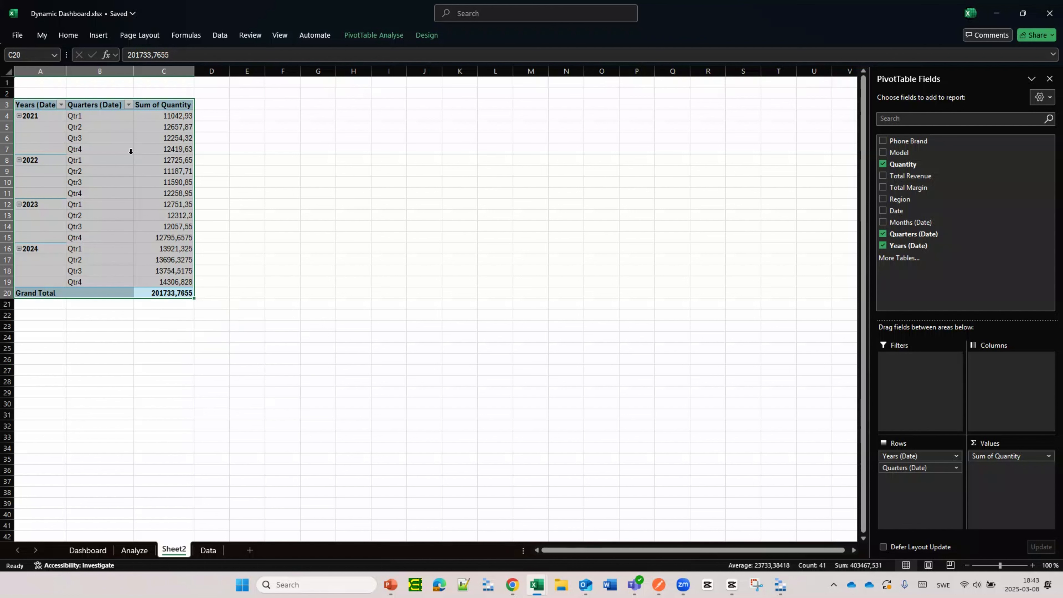
{"action": "key", "text": "ctrl+c"}
{"action": "left_click", "coordinate": [40, 337]}
{"action": "key", "text": "ctrl+v"}
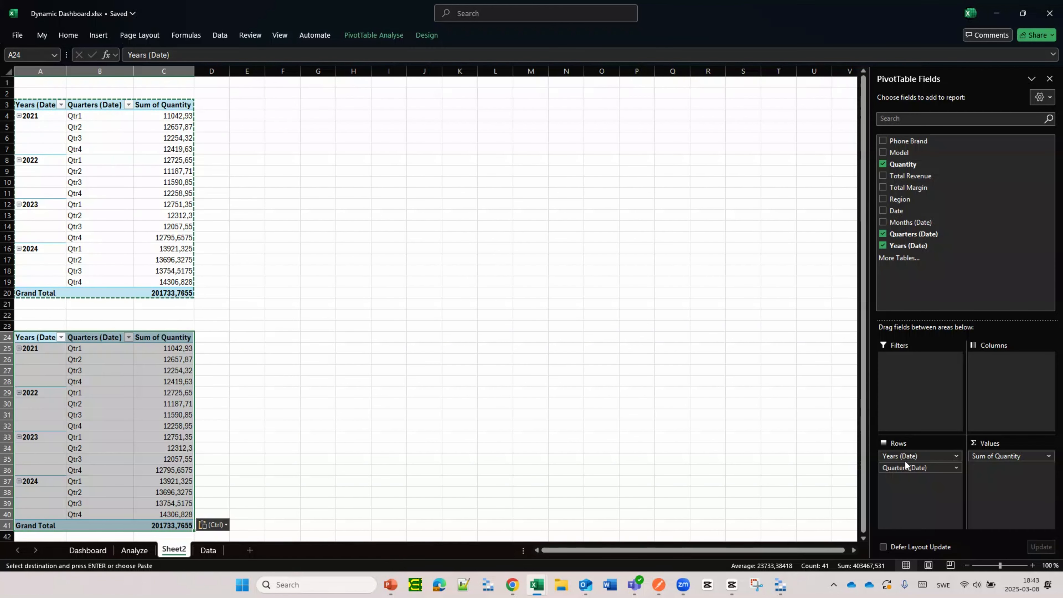
In the copied PivotTable, replace the Years (Date) and Quarters (Date) row fields with Model
{"action": "left_click", "coordinate": [920, 457]}
{"action": "left_click_drag", "start_coordinate": [919, 458], "coordinate": [935, 278]}
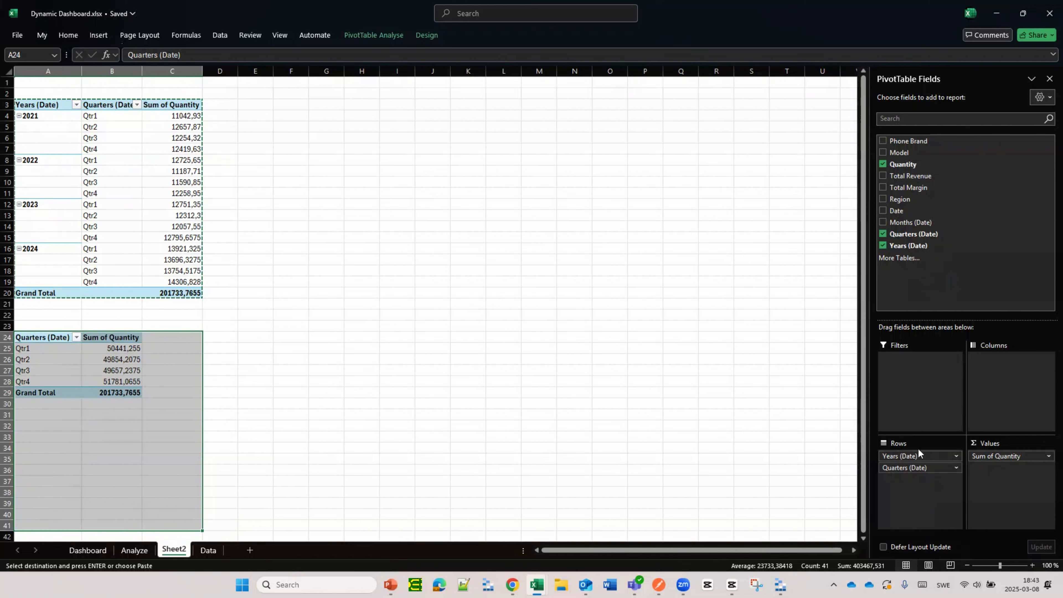
{"action": "left_click_drag", "start_coordinate": [916, 452], "coordinate": [912, 220]}
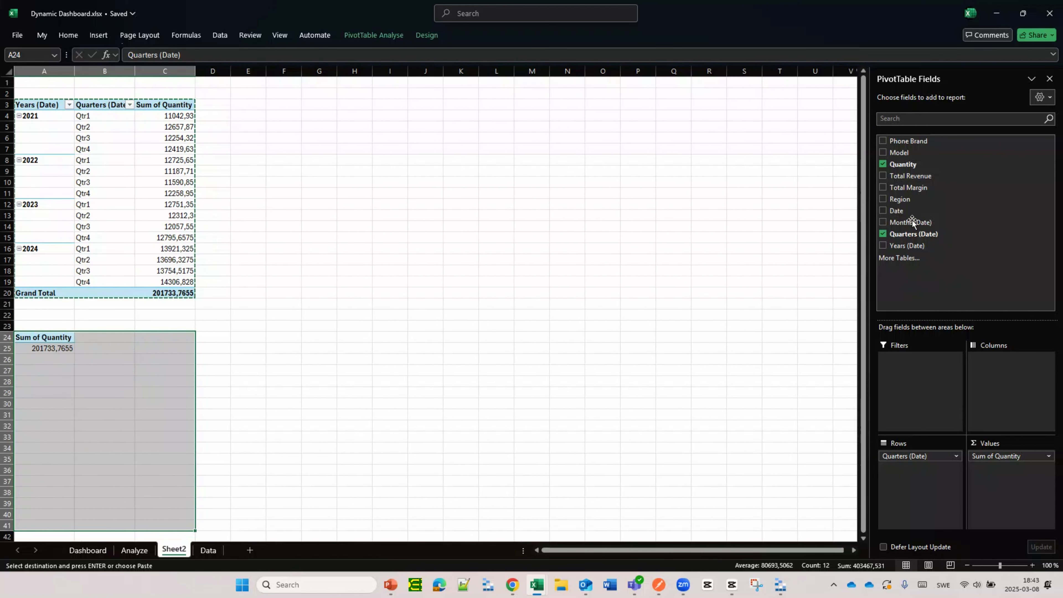
{"action": "left_click_drag", "start_coordinate": [905, 156], "coordinate": [920, 461]}
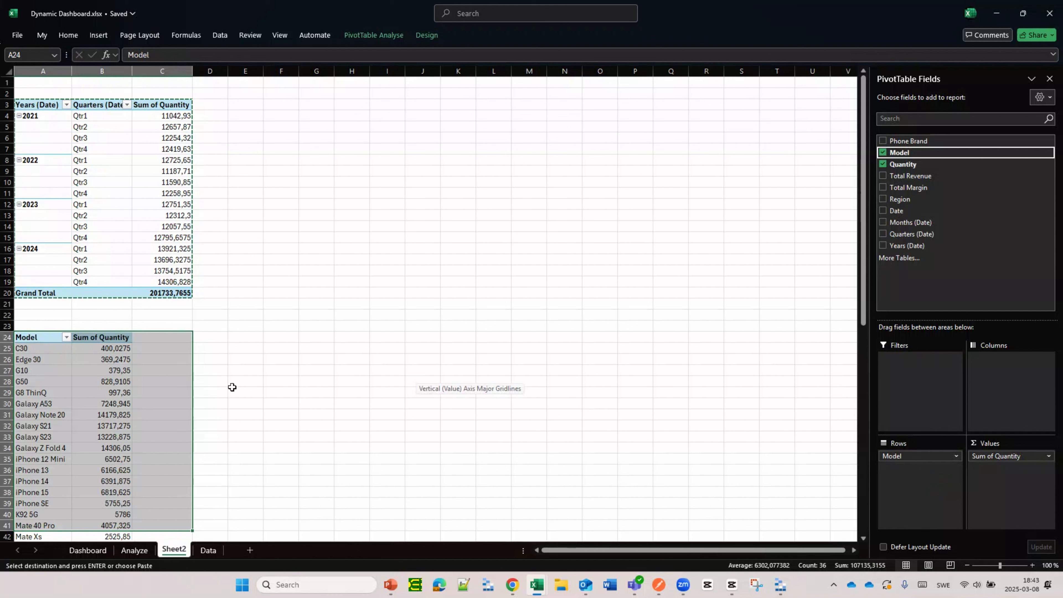
Sort the Model PivotTable by Sum of Quantity from largest to smallest
{"action": "left_click", "coordinate": [102, 347]}
{"action": "right_click", "coordinate": [102, 347]}
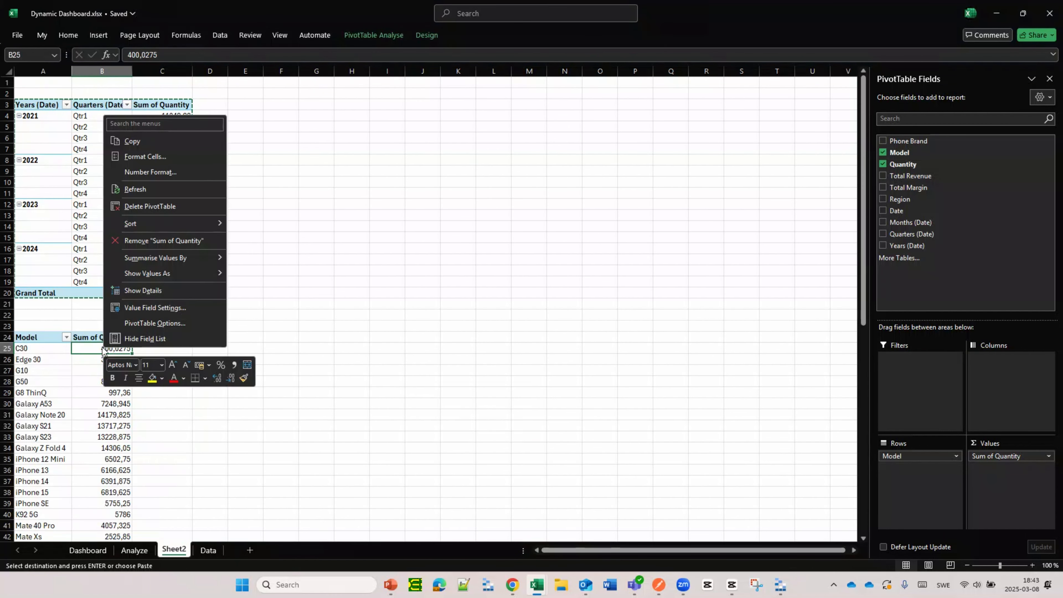
{"action": "mouse_move", "coordinate": [216, 224]}
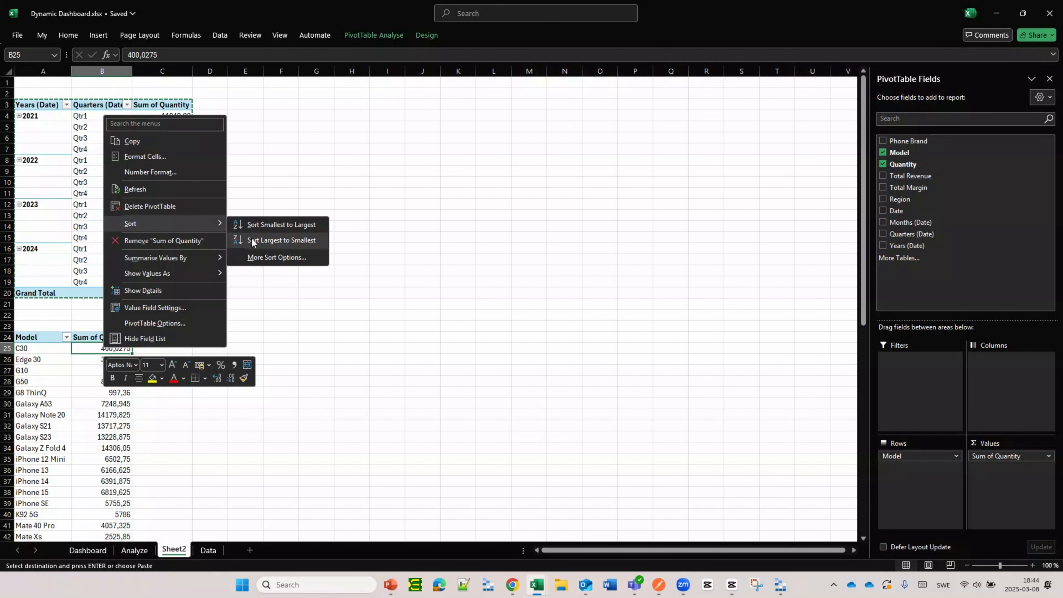
{"action": "left_click", "coordinate": [259, 240]}
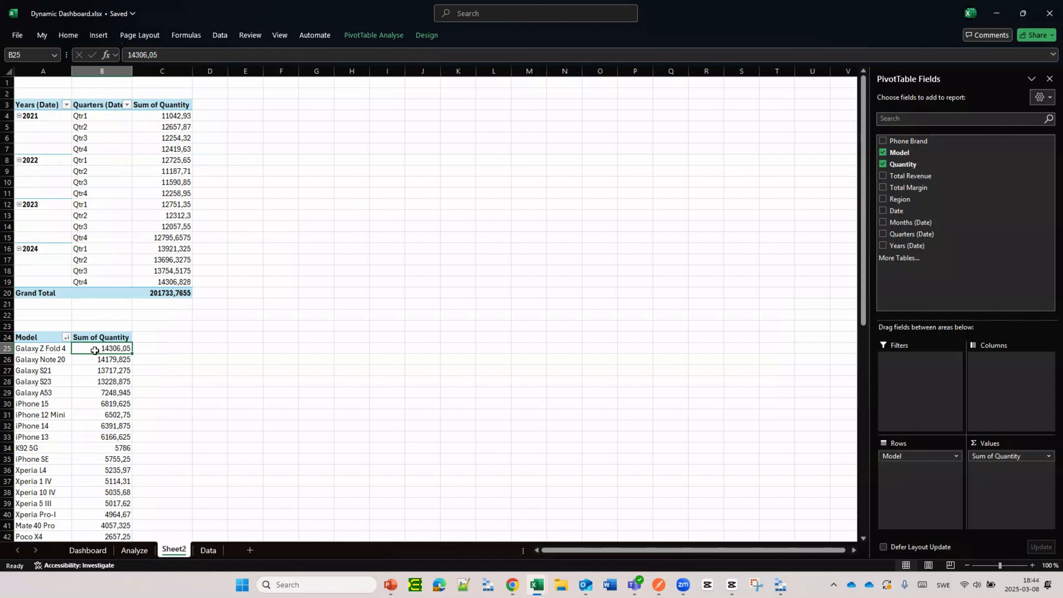
Apply a Top 10 filter to the Model field that shows only the top 5 items by Sum of Quantity
{"action": "left_click", "coordinate": [40, 348]}
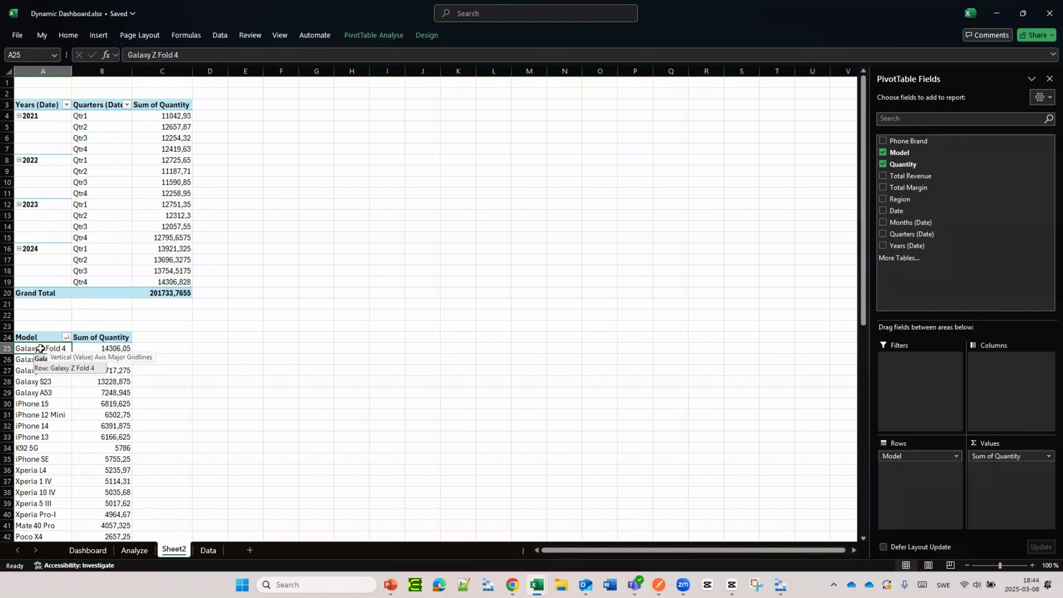
{"action": "right_click", "coordinate": [40, 348]}
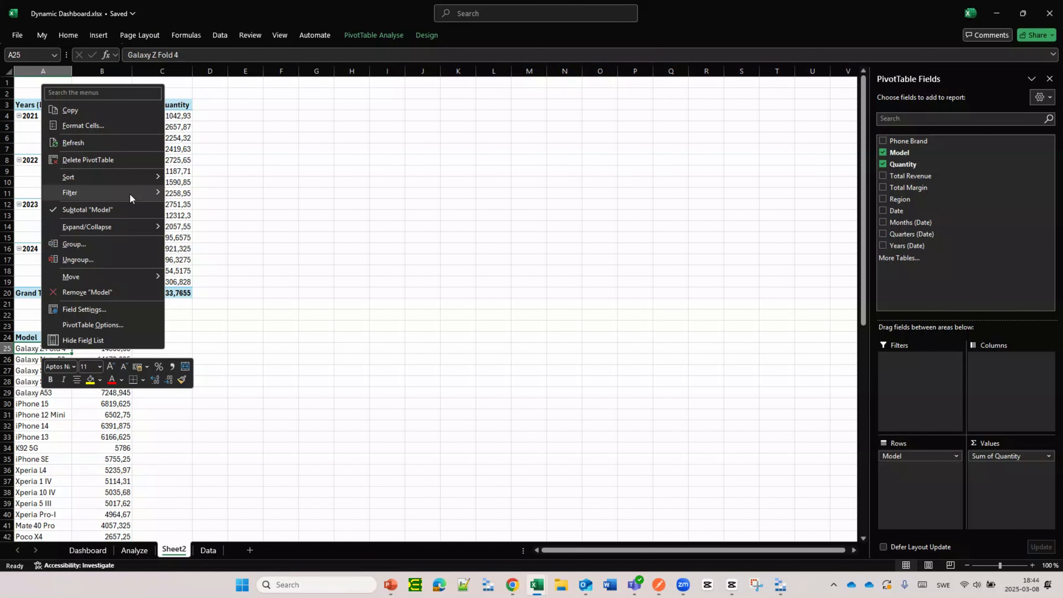
{"action": "mouse_move", "coordinate": [129, 193]}
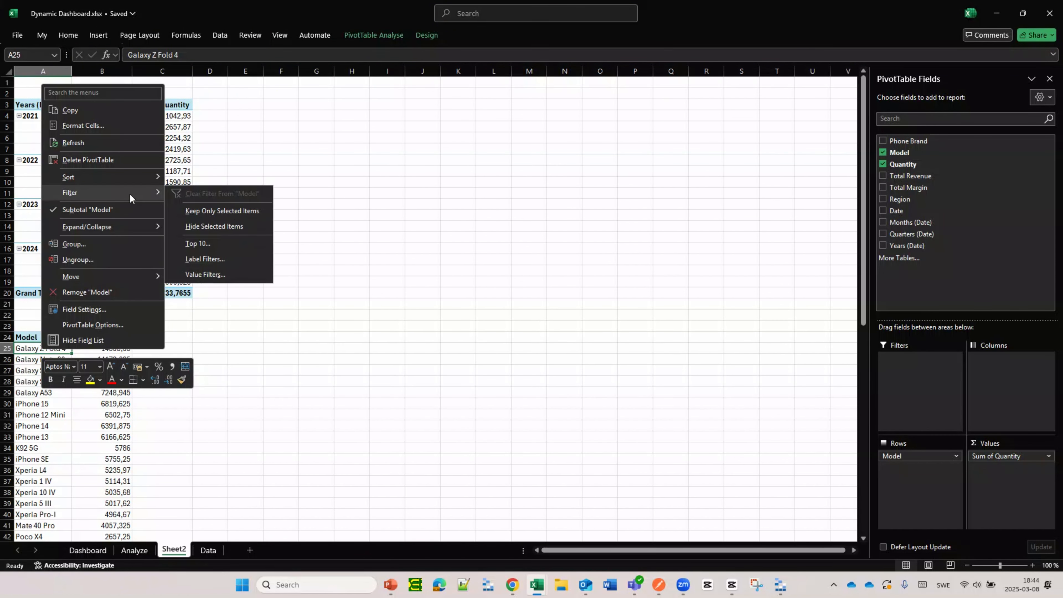
{"action": "left_click", "coordinate": [197, 243]}
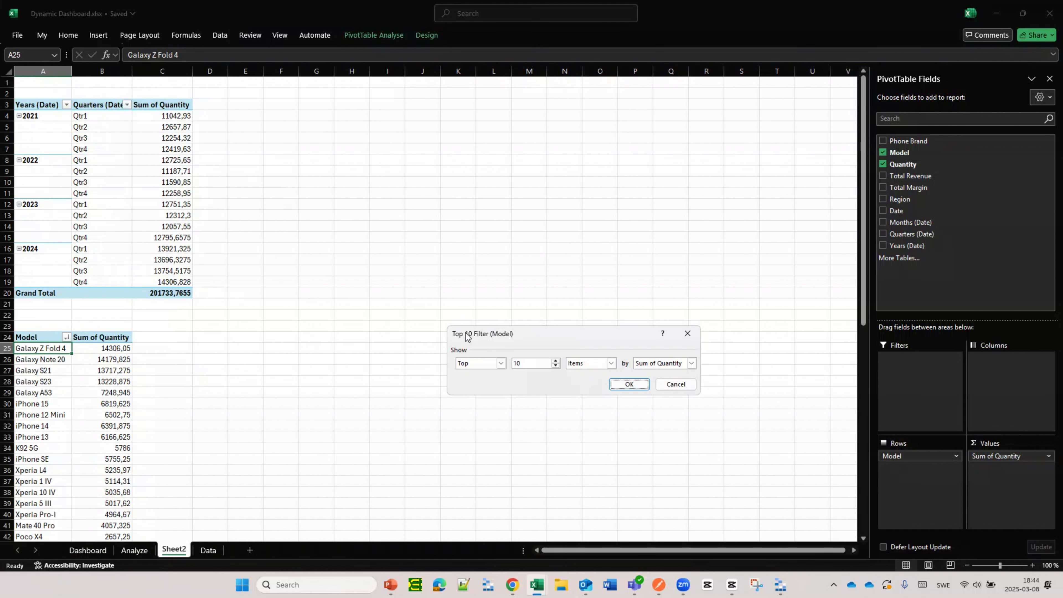
{"action": "double_click", "coordinate": [542, 363]}
{"action": "type", "text": "5"}
{"action": "key", "text": "Return"}
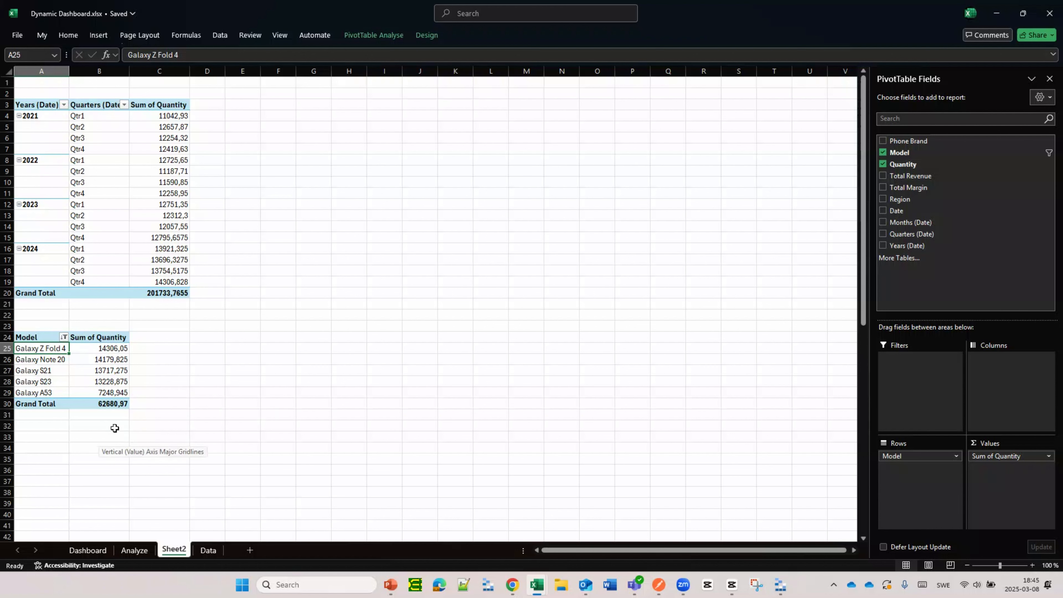
Copy the whole Model PivotTable and paste the duplicate below it at cell A33
{"action": "left_click_drag", "start_coordinate": [35, 337], "coordinate": [102, 404]}
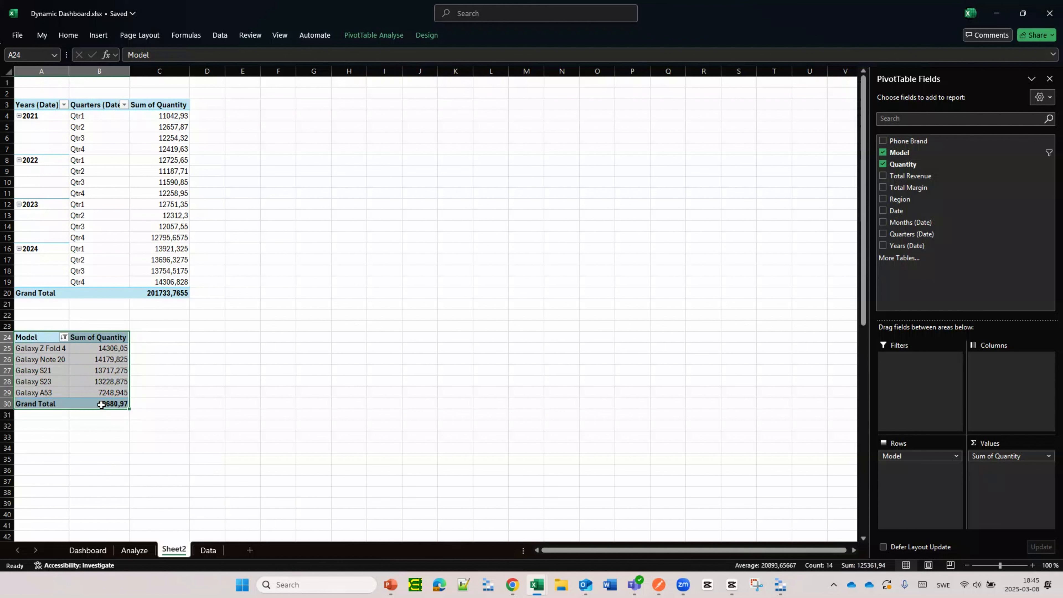
{"action": "key", "text": "ctrl+c"}
{"action": "left_click", "coordinate": [48, 438]}
{"action": "key", "text": "ctrl+v"}
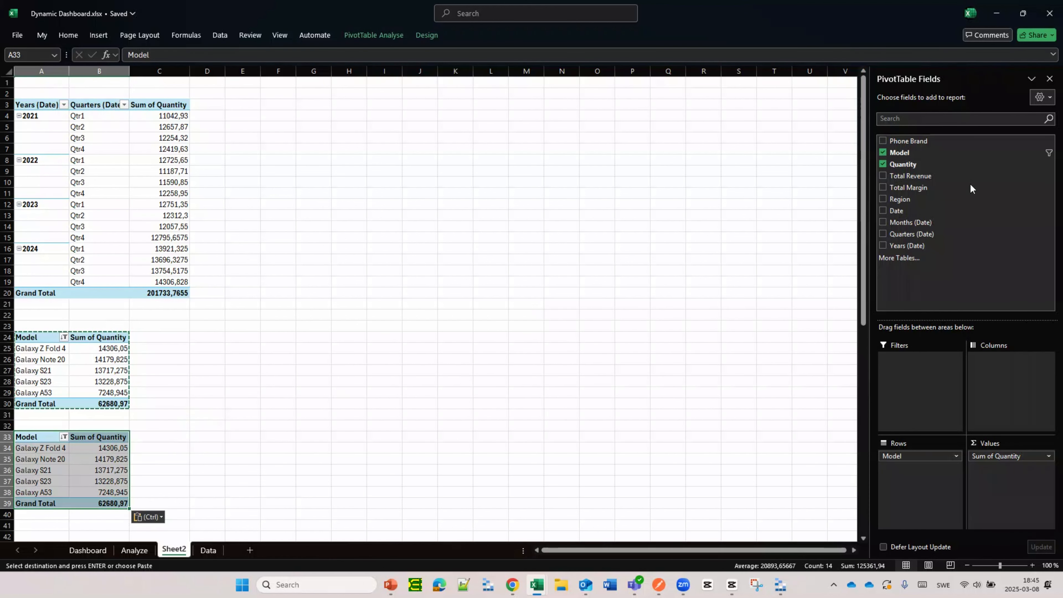
In the PivotTable at A33, add Total Revenue as summed values and remove the Quantity and Model fields
{"action": "left_click", "coordinate": [942, 176]}
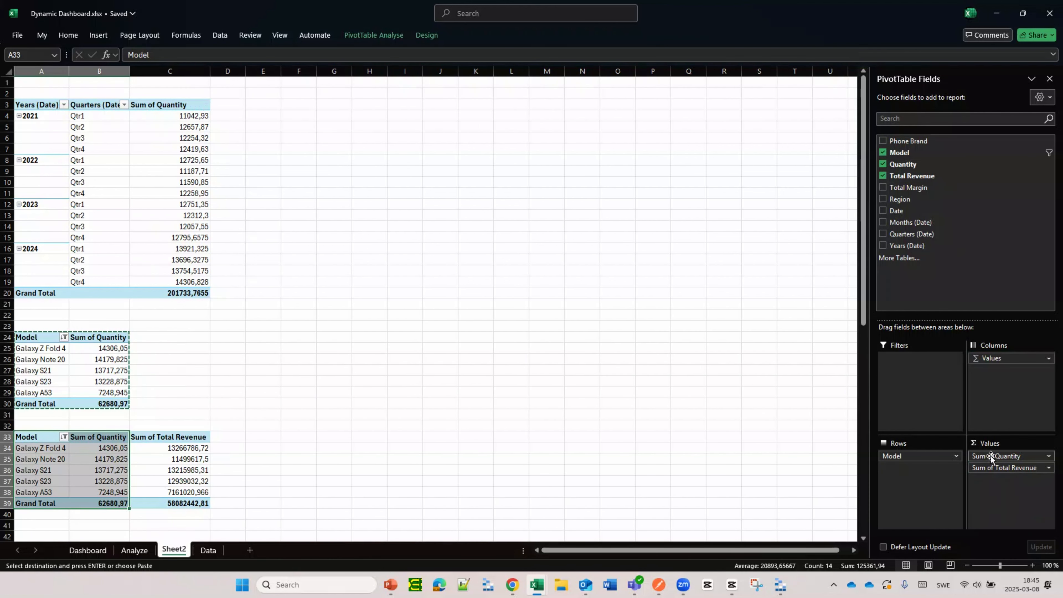
{"action": "left_click_drag", "start_coordinate": [990, 456], "coordinate": [956, 260]}
{"action": "left_click_drag", "start_coordinate": [908, 455], "coordinate": [934, 385]}
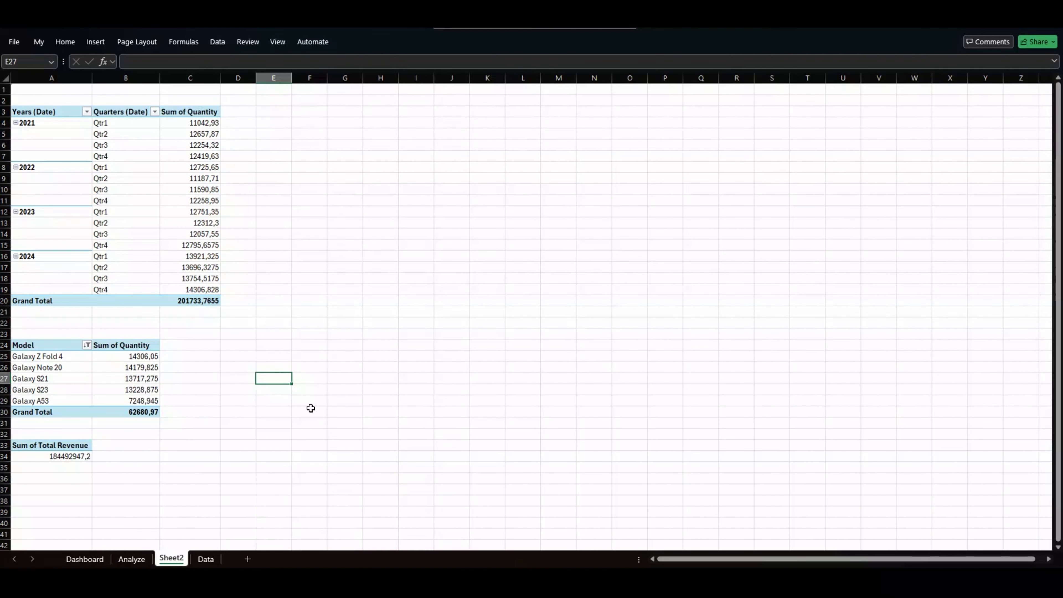
Insert a Phone Brand slicer for the years and quarters PivotTable
{"action": "left_click", "coordinate": [199, 245]}
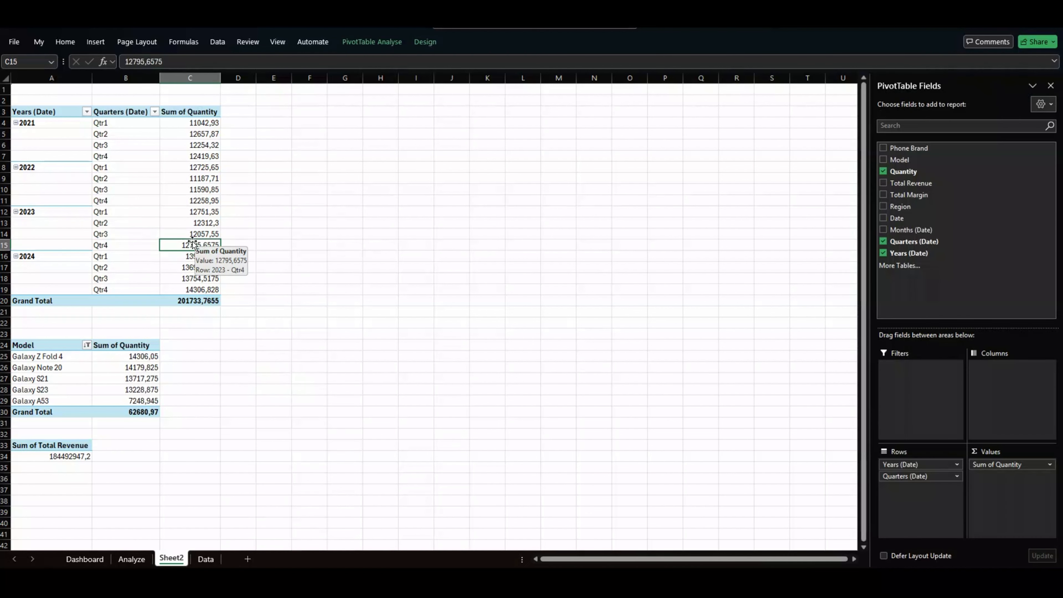
{"action": "left_click", "coordinate": [376, 42]}
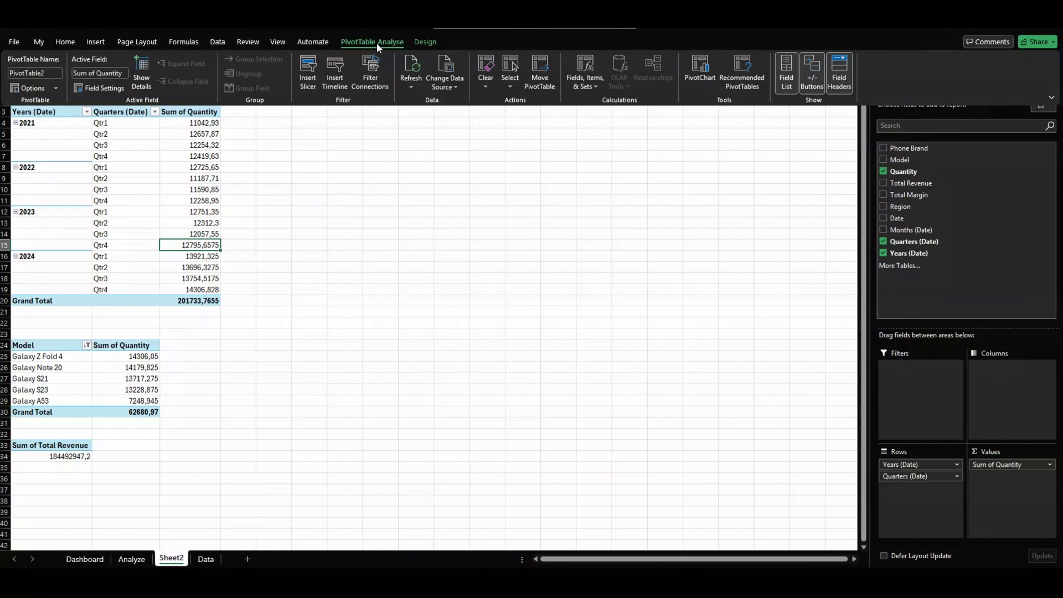
{"action": "left_click", "coordinate": [299, 85]}
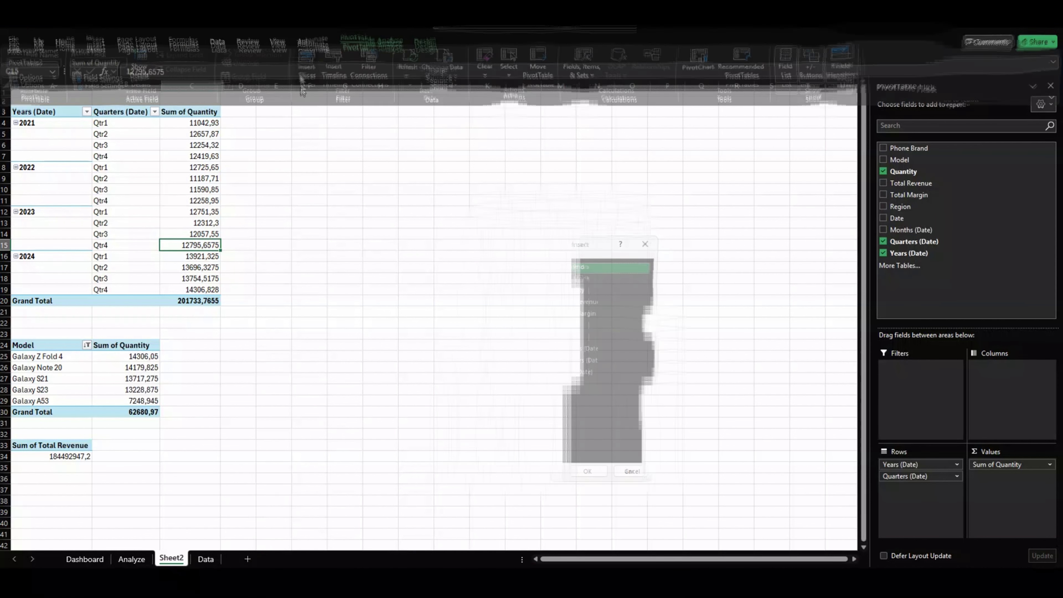
{"action": "left_click_drag", "start_coordinate": [554, 248], "coordinate": [411, 248]}
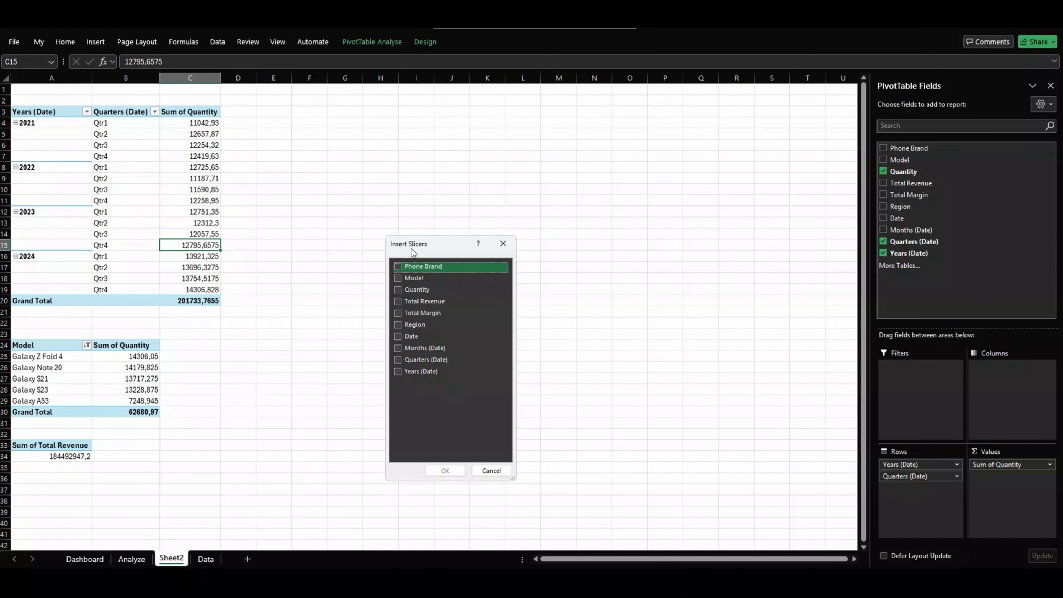
{"action": "left_click", "coordinate": [397, 267]}
{"action": "left_click", "coordinate": [452, 471]}
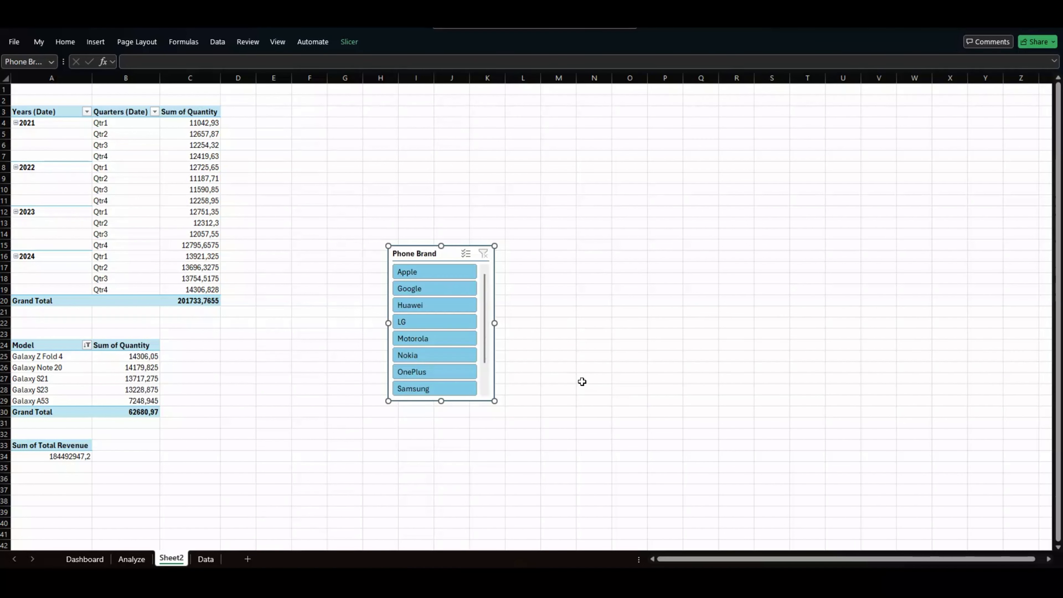
Try out the Phone Brand slicer by filtering by Apple, Google and Huawei in turn
{"action": "left_click", "coordinate": [437, 273]}
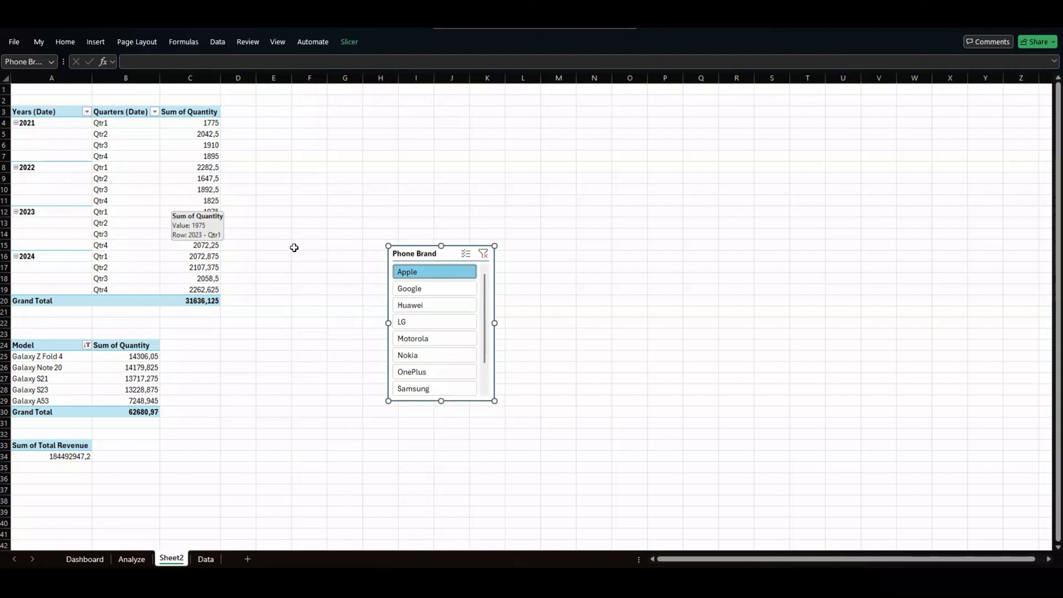
{"action": "left_click", "coordinate": [438, 288]}
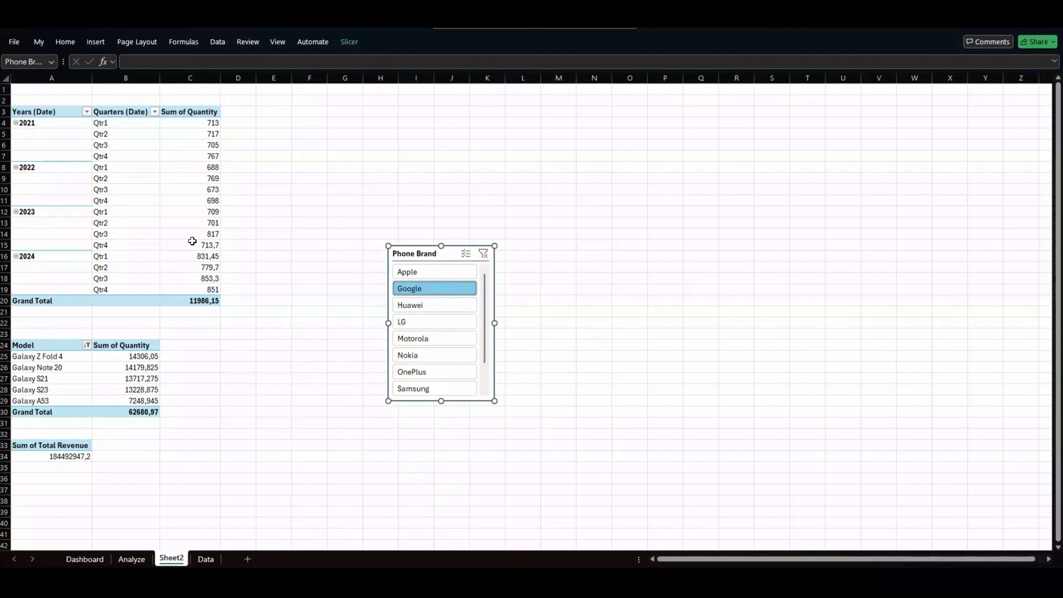
{"action": "left_click", "coordinate": [413, 272]}
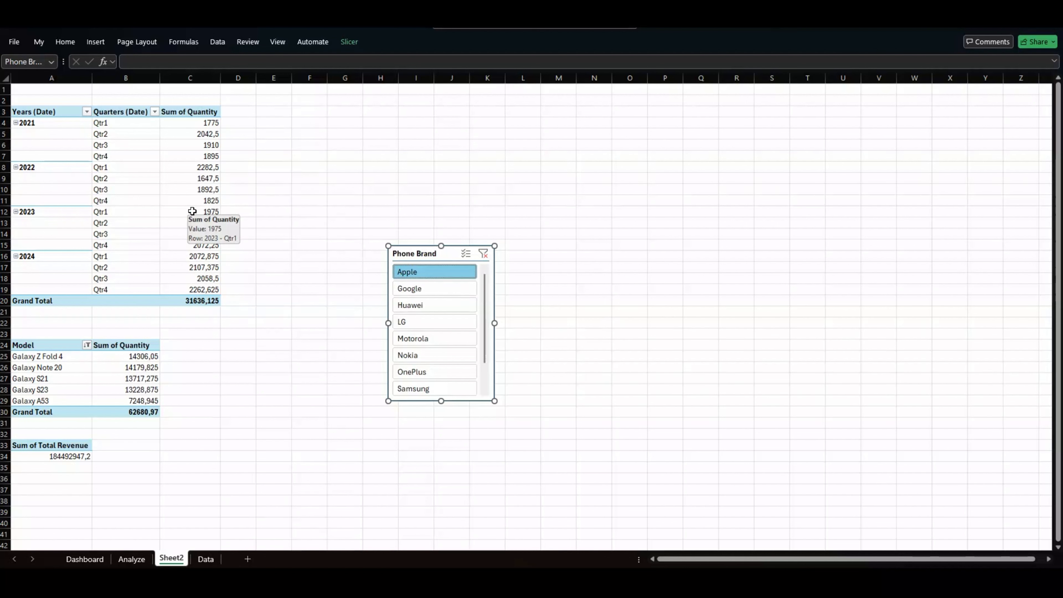
{"action": "key", "text": "ctrl+z"}
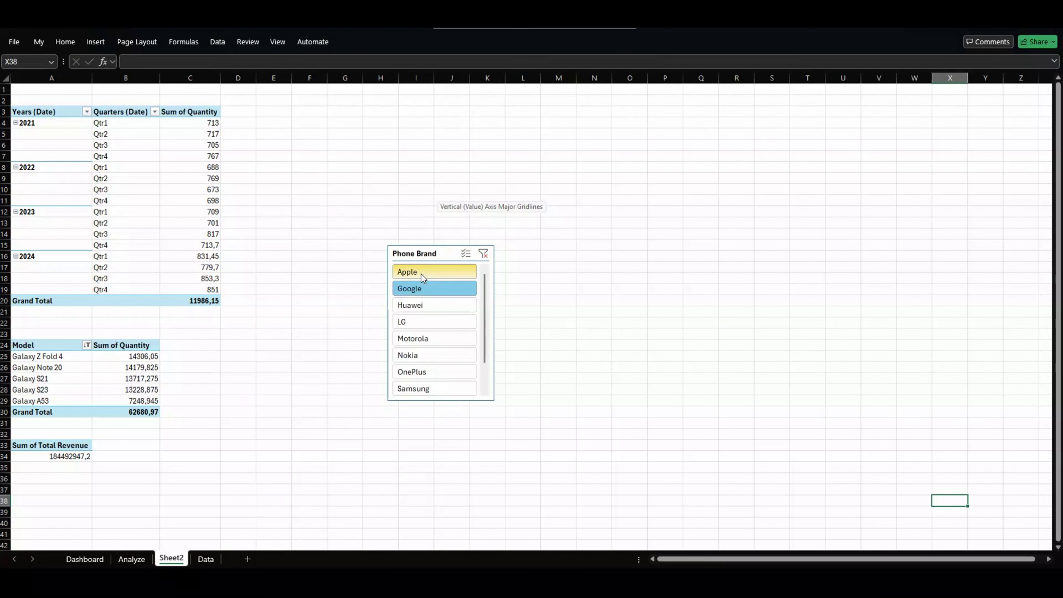
{"action": "left_click", "coordinate": [421, 274]}
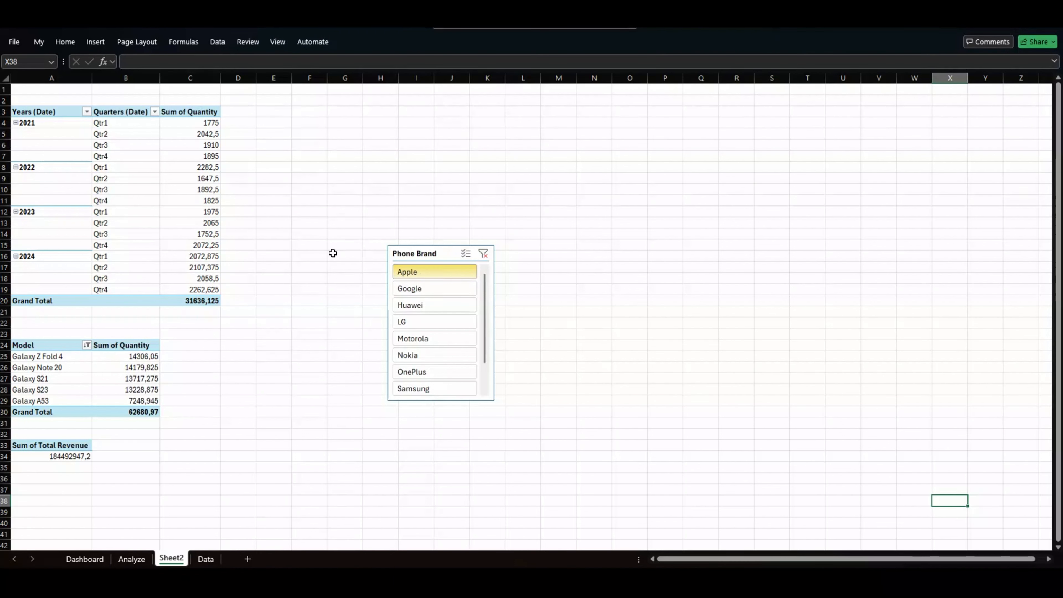
{"action": "left_click", "coordinate": [418, 306]}
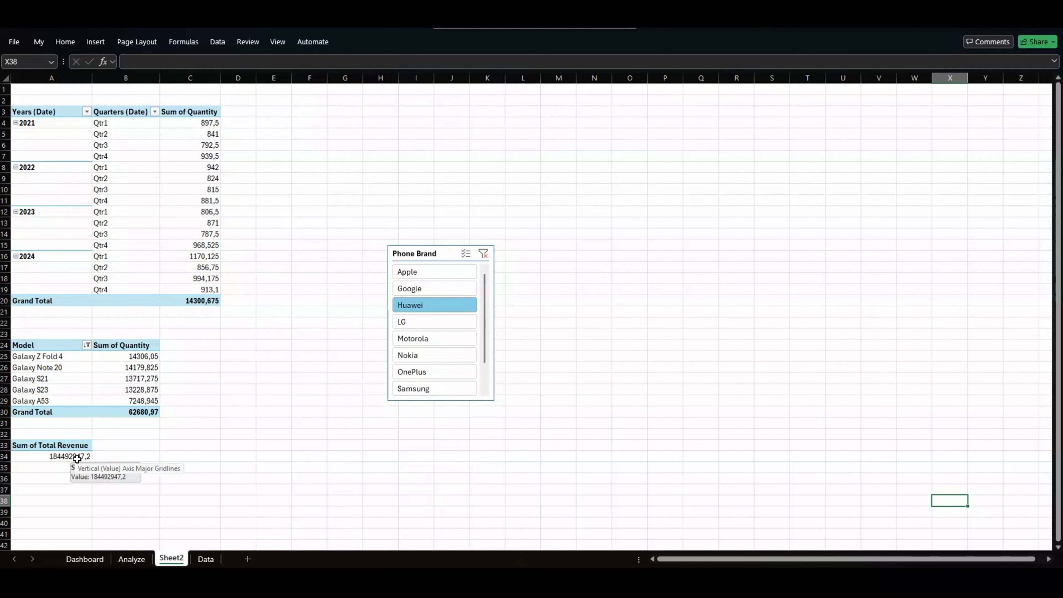
Connect the Phone Brand slicer to PivotTable3 and PivotTable4 on Sheet2 as well, through its report connections
{"action": "left_click", "coordinate": [422, 253]}
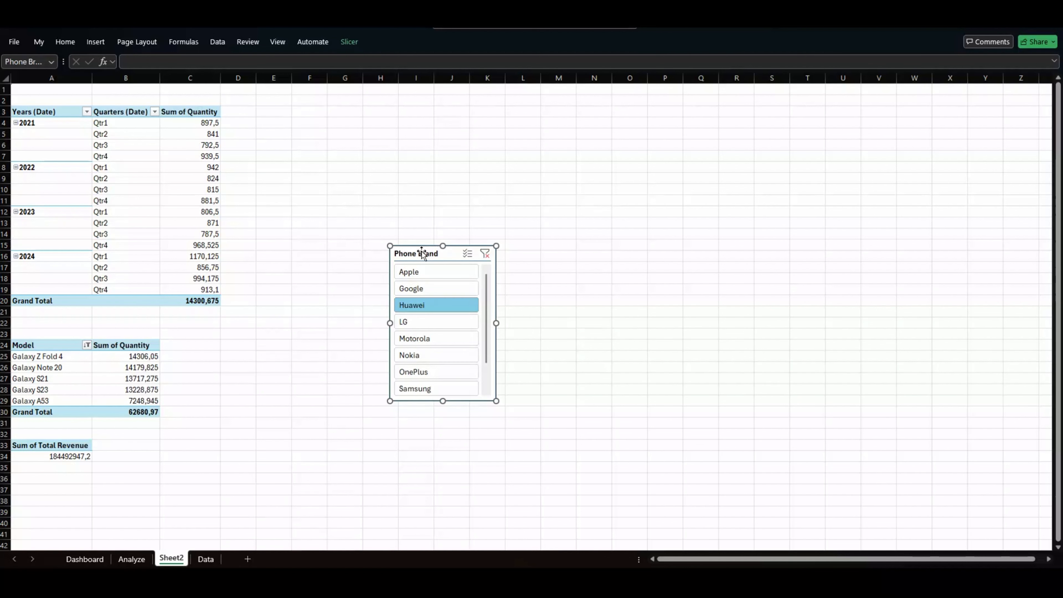
{"action": "left_click", "coordinate": [349, 42]}
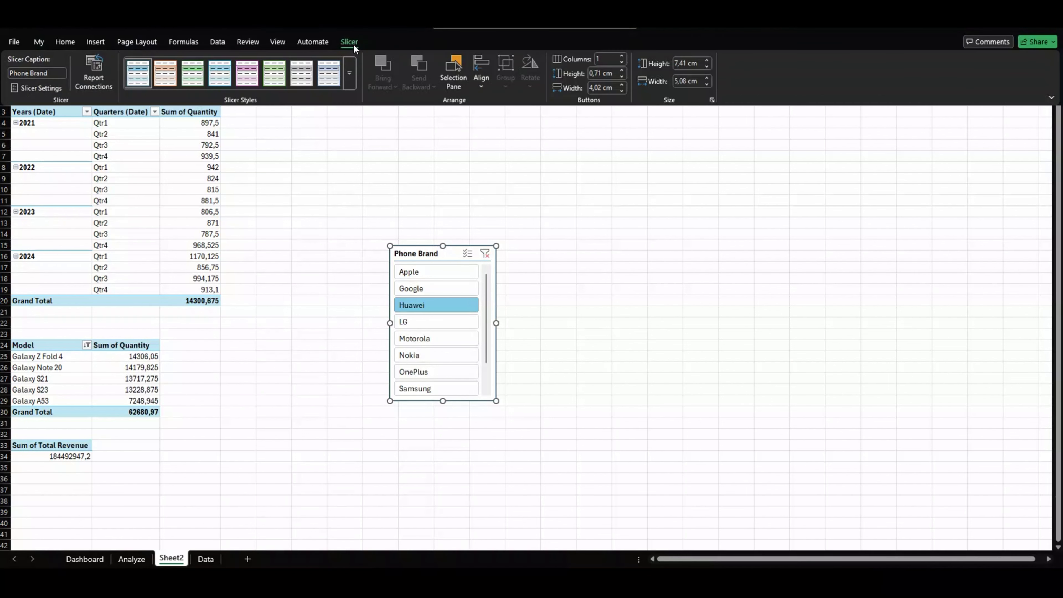
{"action": "left_click", "coordinate": [92, 79]}
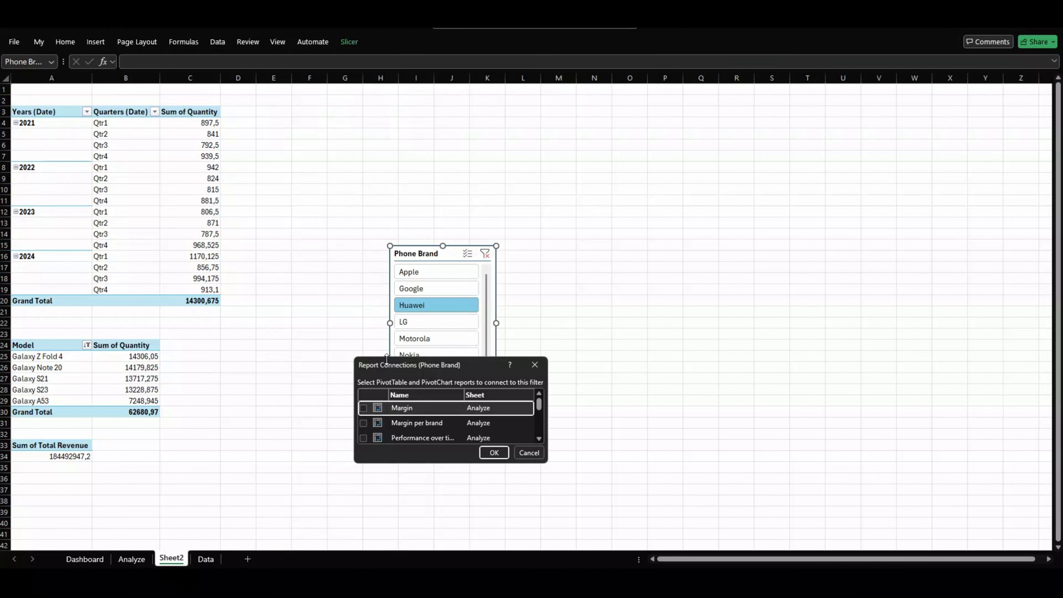
{"action": "left_click_drag", "start_coordinate": [386, 358], "coordinate": [408, 167]}
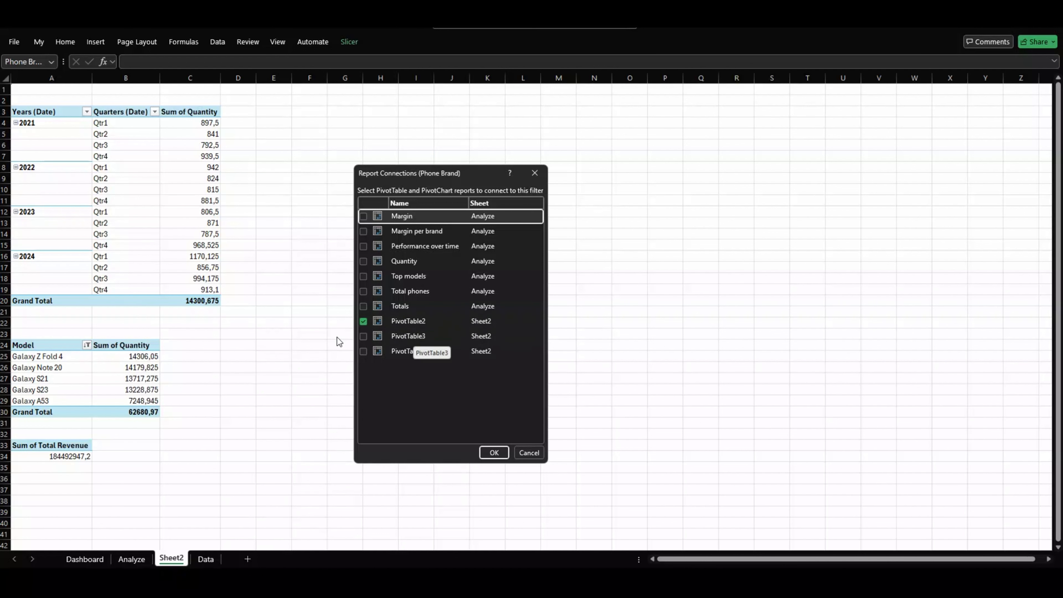
{"action": "left_click", "coordinate": [362, 337]}
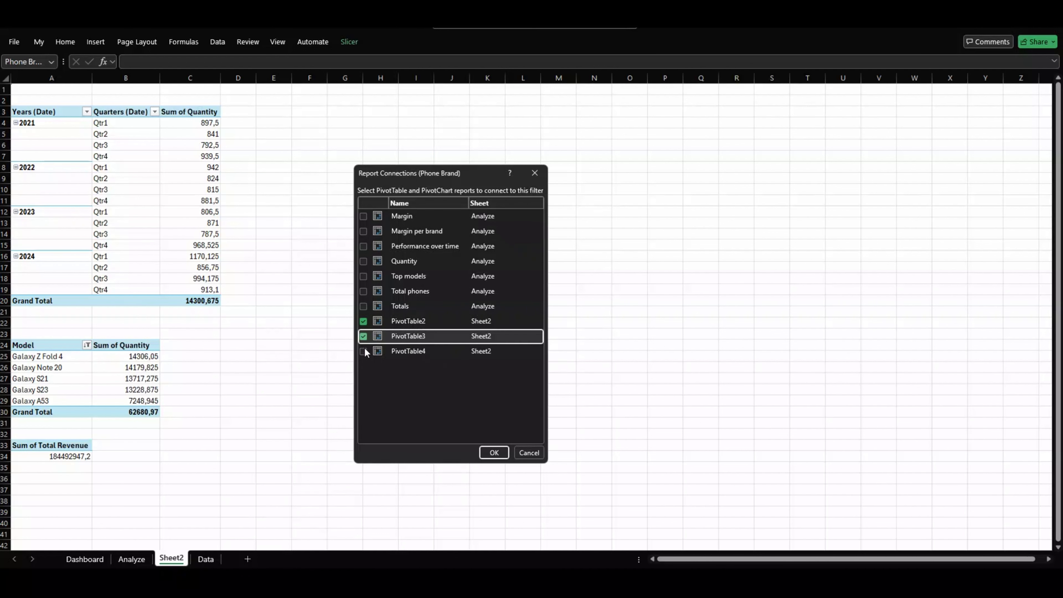
{"action": "left_click", "coordinate": [363, 350]}
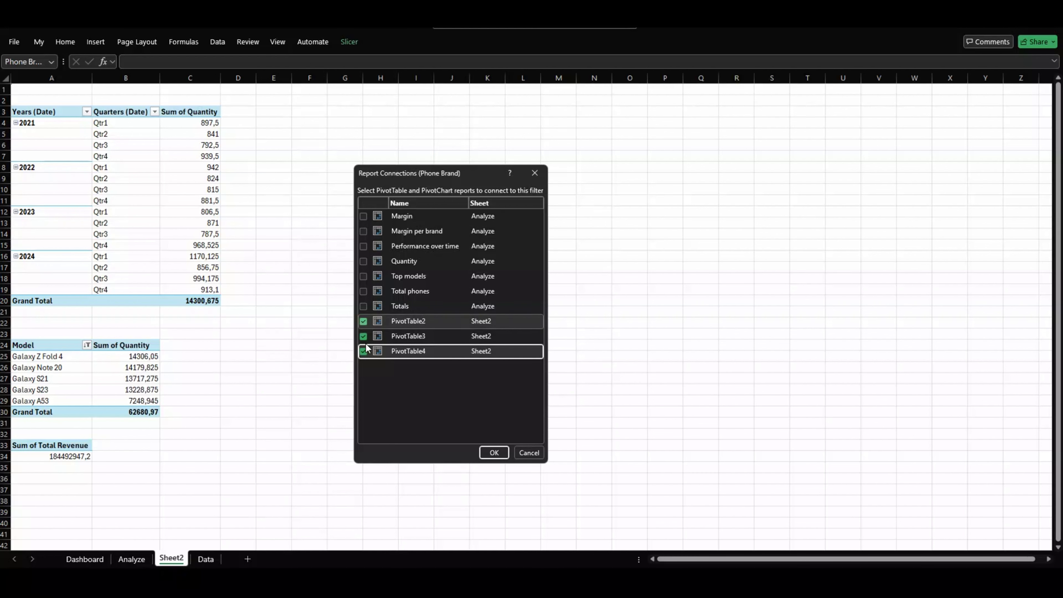
{"action": "left_click", "coordinate": [492, 456]}
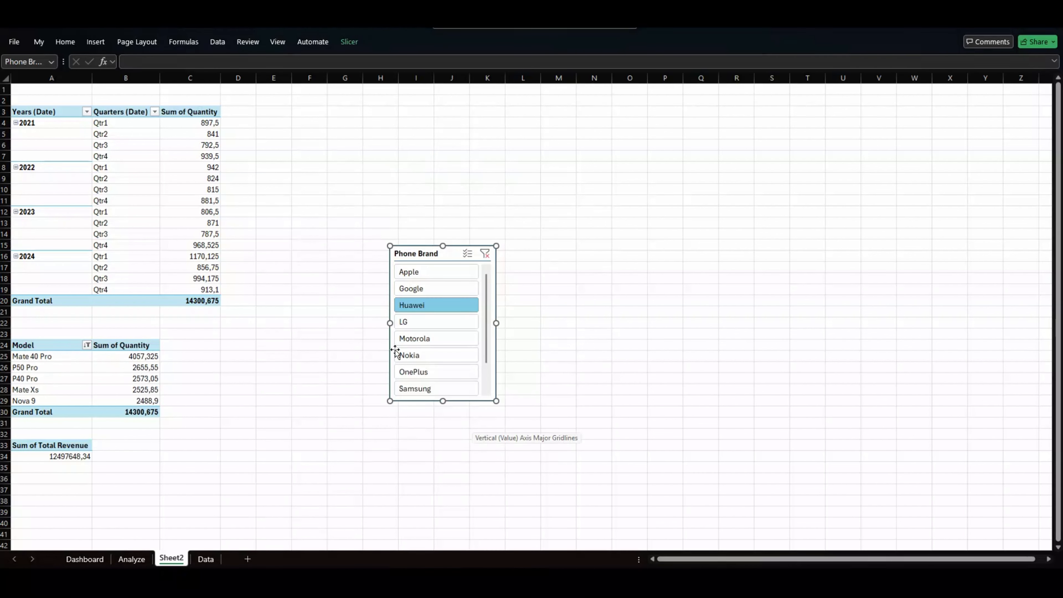
Test the connected slicer by switching between Google, Apple and LG, ending with Apple selected
{"action": "left_click", "coordinate": [422, 289]}
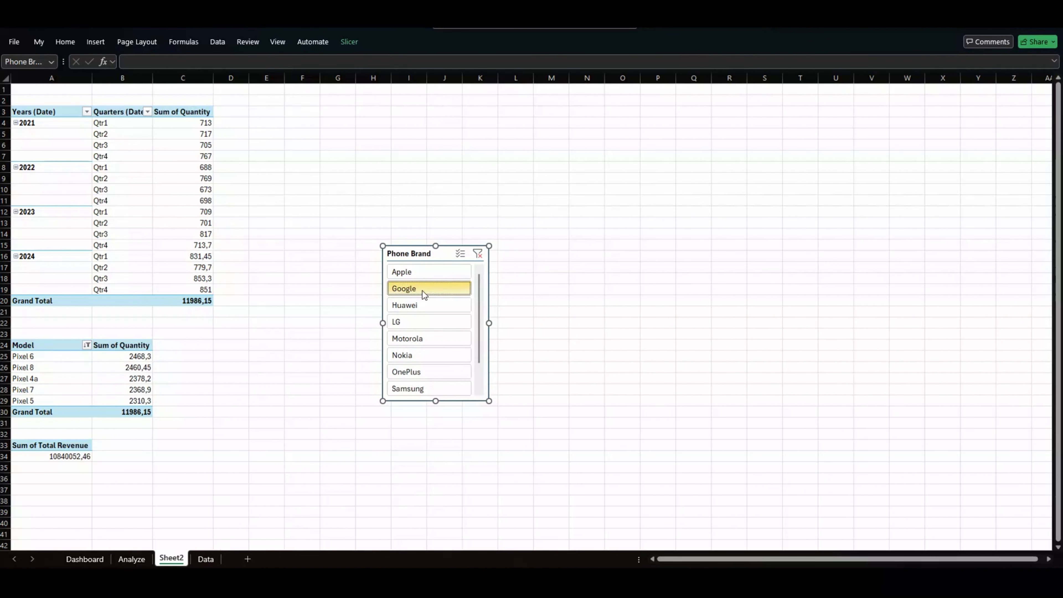
{"action": "left_click", "coordinate": [417, 273]}
{"action": "left_click", "coordinate": [421, 288]}
{"action": "left_click", "coordinate": [417, 321]}
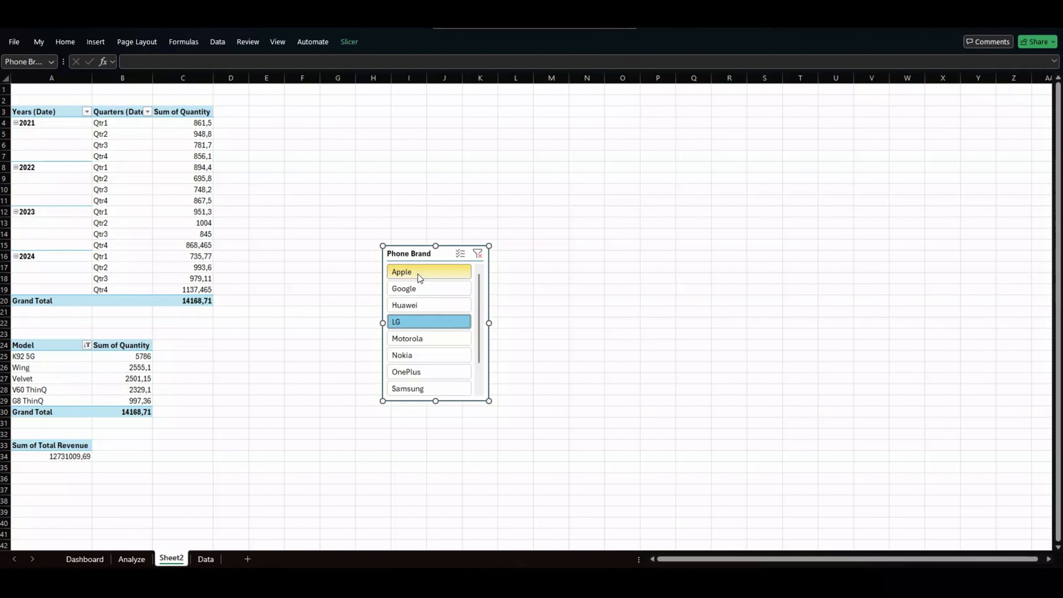
{"action": "left_click", "coordinate": [417, 275]}
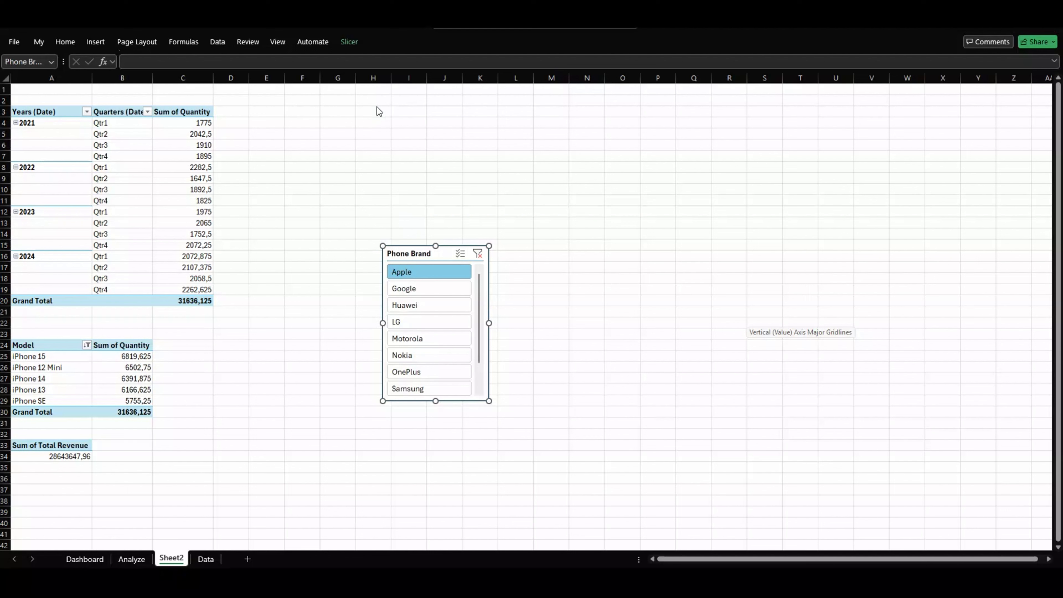
Set the Phone Brand slicer's buttons to 5 columns
{"action": "left_click", "coordinate": [349, 43]}
{"action": "left_click", "coordinate": [349, 41]}
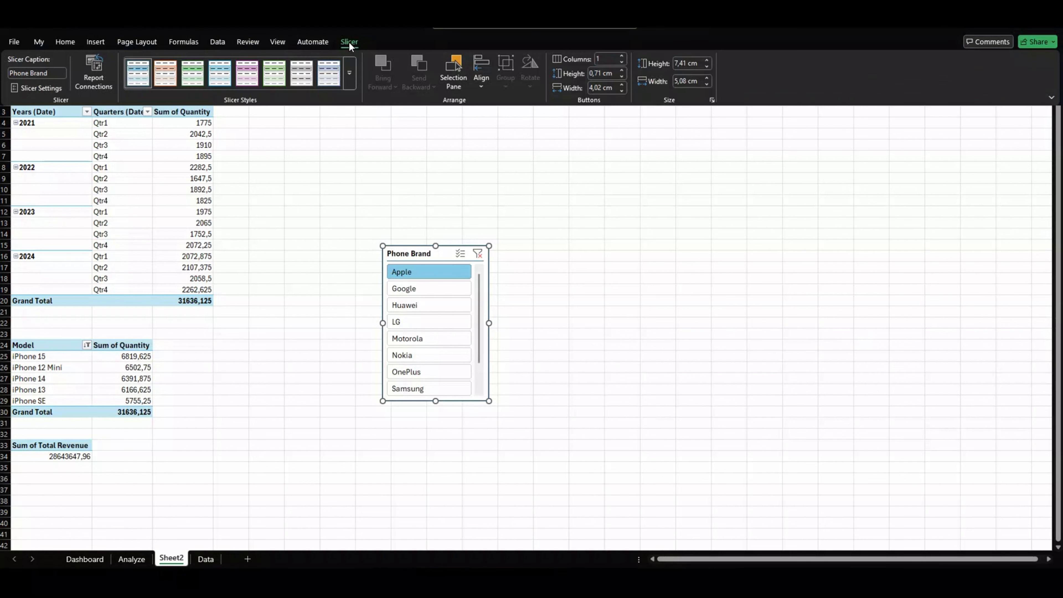
{"action": "left_click", "coordinate": [622, 56]}
{"action": "left_click", "coordinate": [622, 55]}
{"action": "left_click", "coordinate": [622, 55]}
{"action": "left_click", "coordinate": [621, 56]}
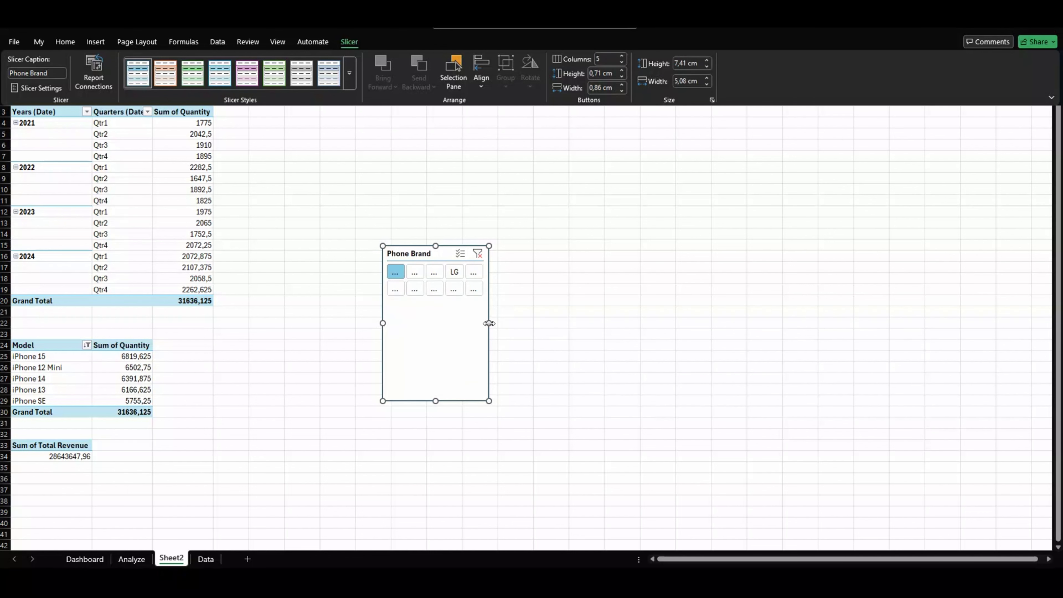
Resize the Phone Brand slicer to about 15.8 cm wide and 3.1 cm high, and reposition it beside the pivot tables
{"action": "left_click", "coordinate": [488, 323]}
{"action": "left_click_drag", "start_coordinate": [489, 323], "coordinate": [714, 323]}
{"action": "left_click_drag", "start_coordinate": [548, 401], "coordinate": [548, 309]}
{"action": "left_click_drag", "start_coordinate": [566, 249], "coordinate": [537, 305]}
Apply the dark green style to the Phone Brand slicer
{"action": "left_click", "coordinate": [349, 41]}
{"action": "left_click", "coordinate": [349, 75]}
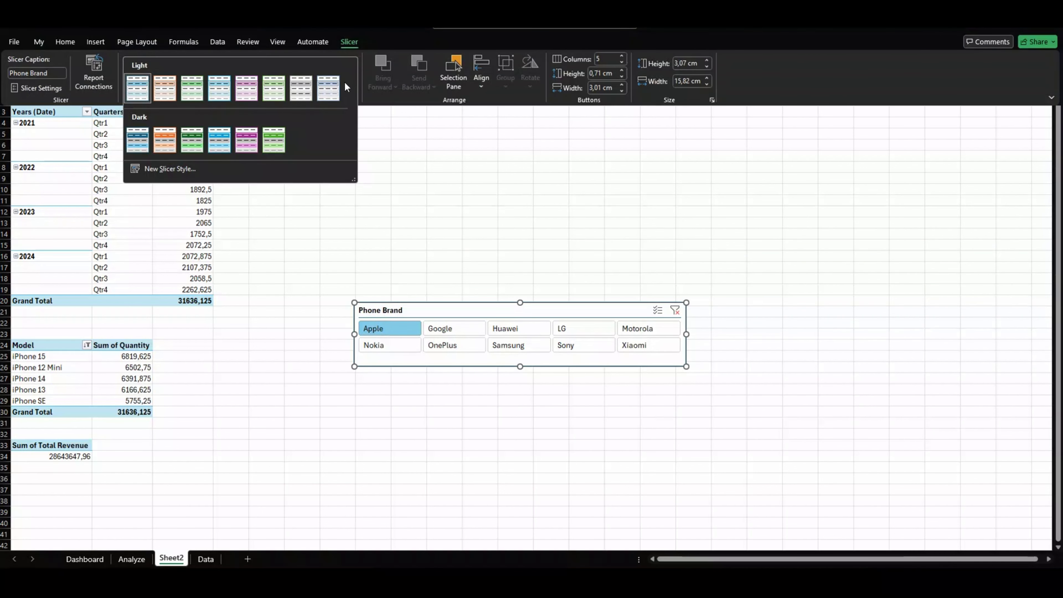
{"action": "left_click", "coordinate": [195, 143]}
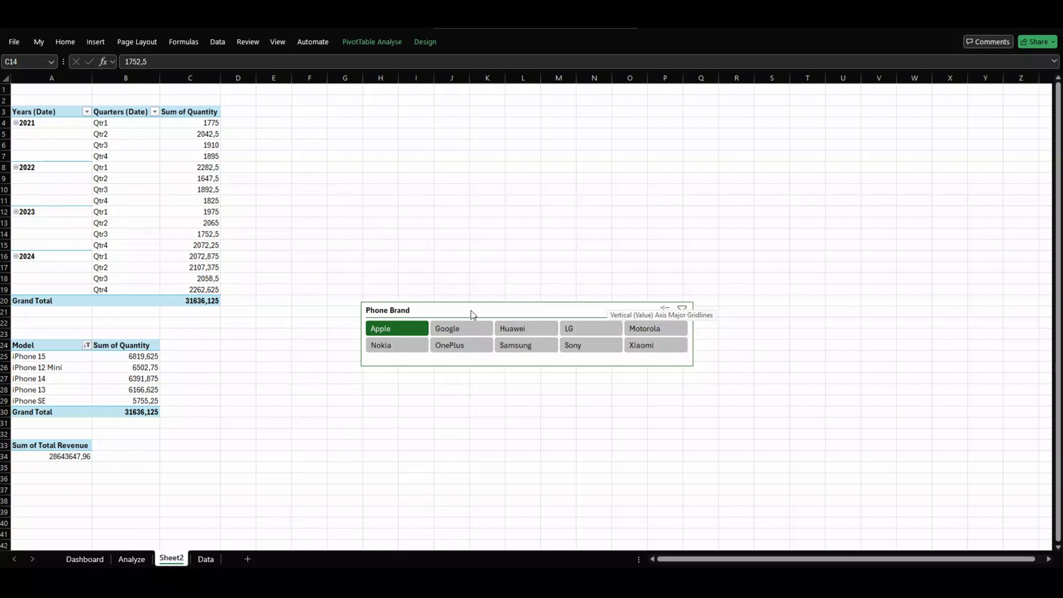
Insert a Date timeline from the years and quarters pivot table and place it directly below the Phone Brand slicer
{"action": "left_click", "coordinate": [196, 234]}
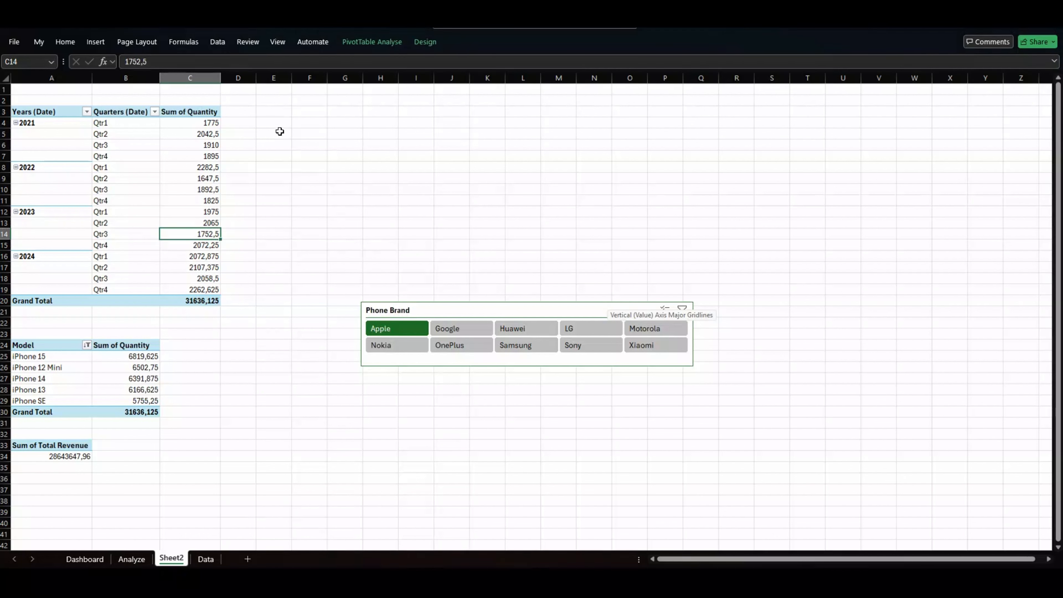
{"action": "left_click", "coordinate": [356, 43]}
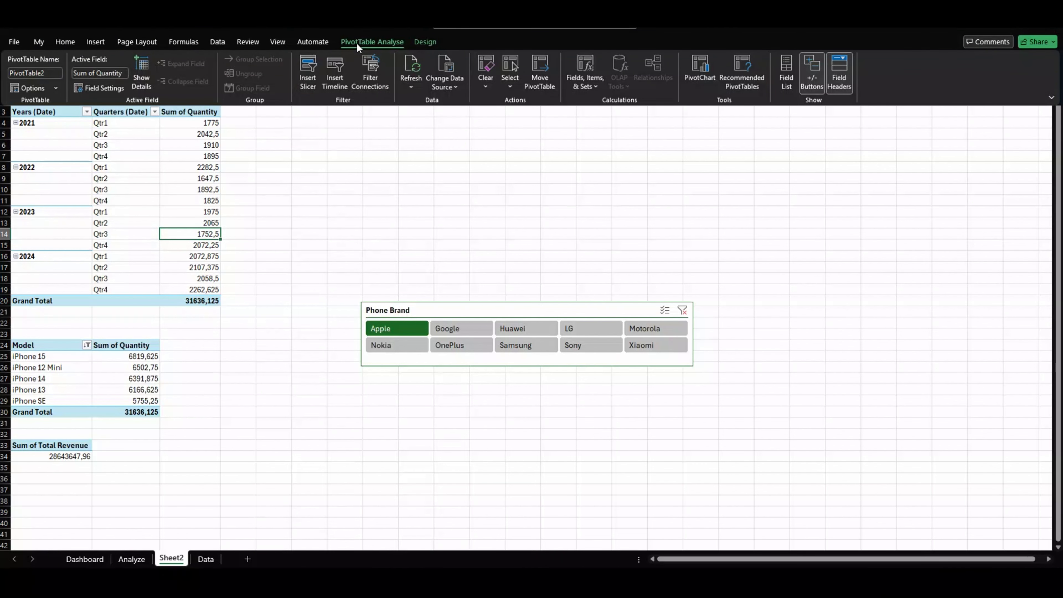
{"action": "left_click", "coordinate": [335, 76]}
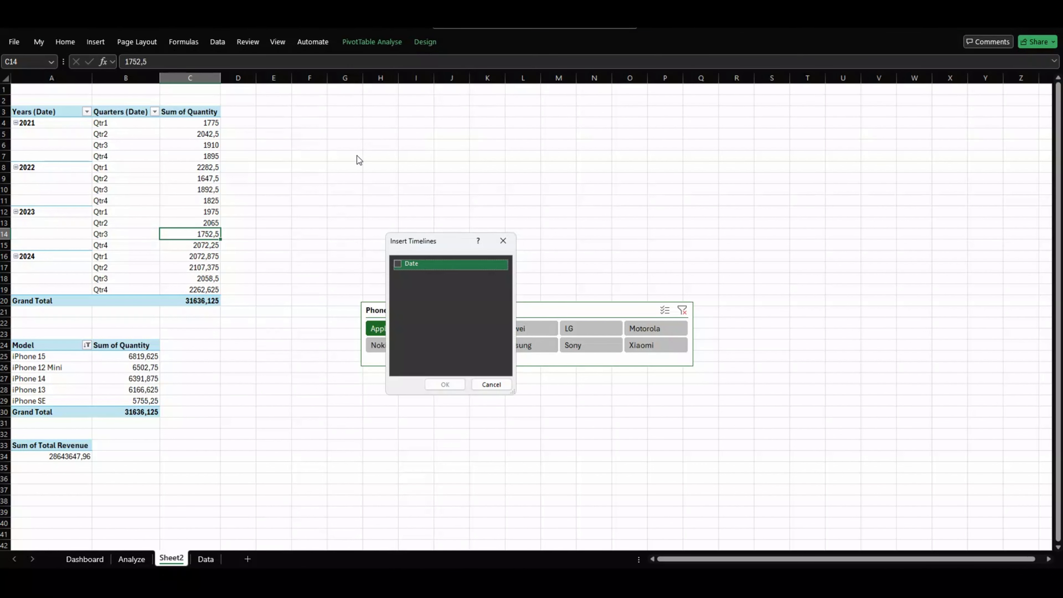
{"action": "left_click", "coordinate": [396, 264]}
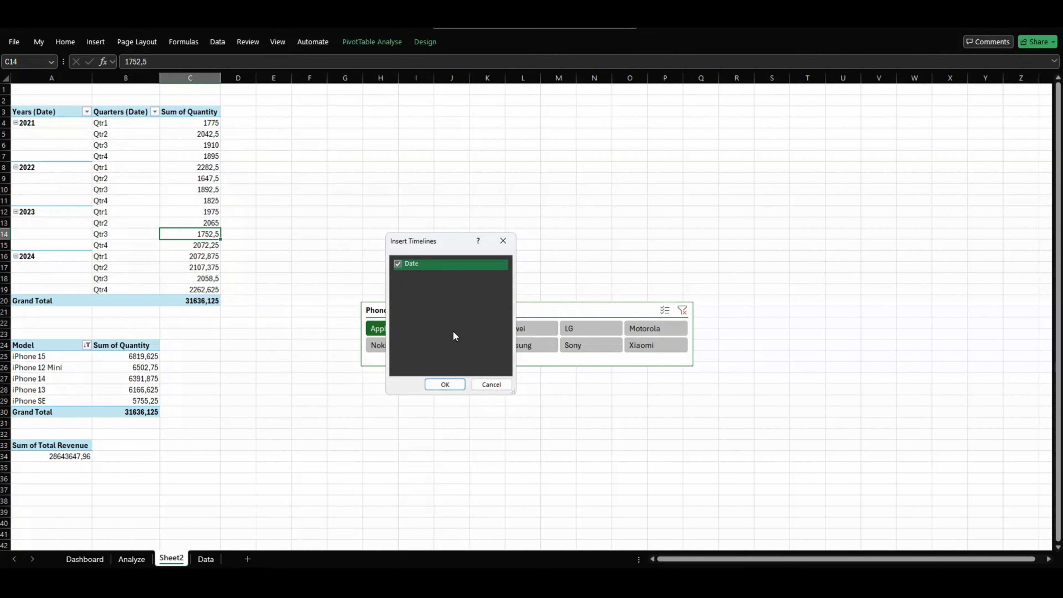
{"action": "left_click", "coordinate": [445, 384]}
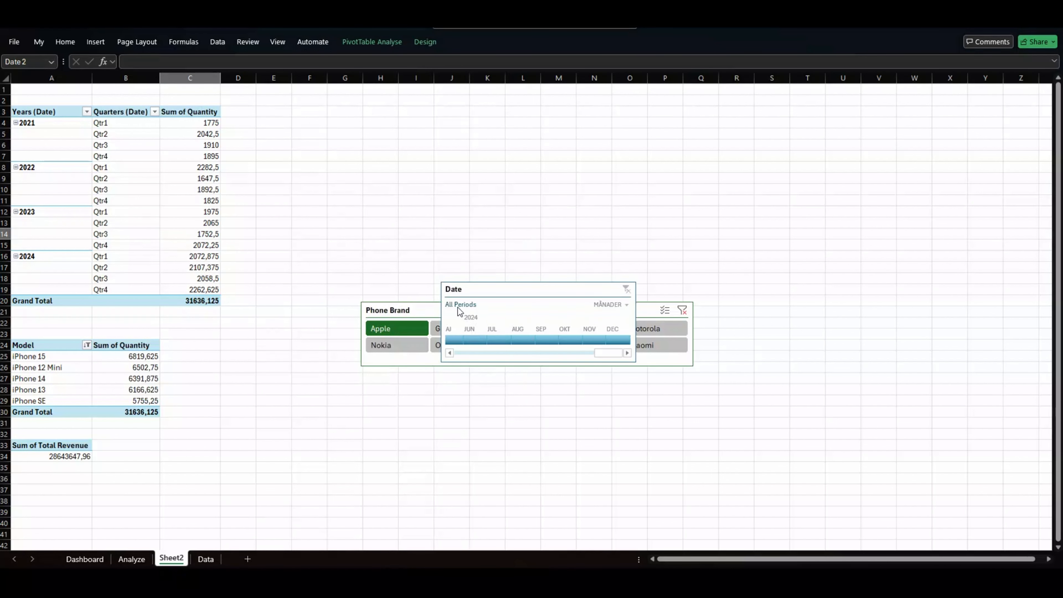
{"action": "left_click_drag", "start_coordinate": [475, 286], "coordinate": [397, 381]}
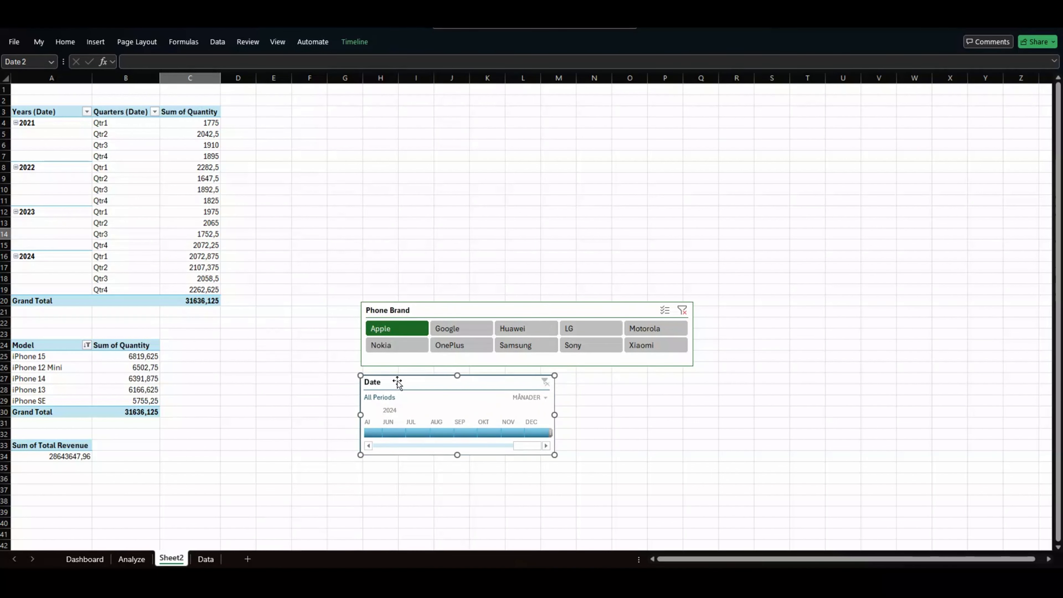
Switch the Date timeline to quarters (KVARTAL) and widen it to about 17.5 cm so it spans 2021 to 2024
{"action": "left_click", "coordinate": [528, 397]}
{"action": "left_click", "coordinate": [540, 428]}
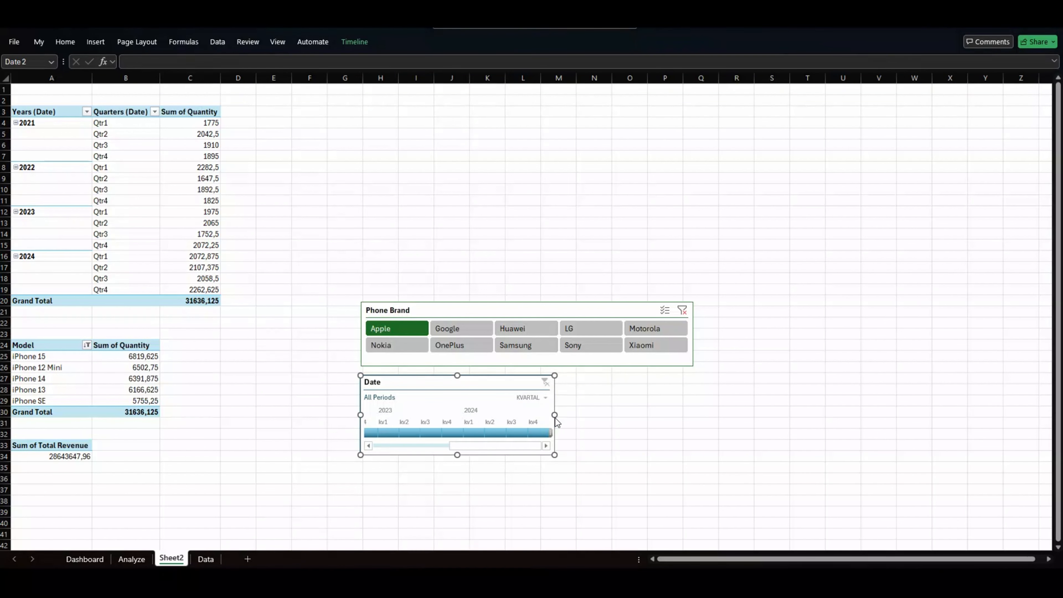
{"action": "left_click_drag", "start_coordinate": [554, 414], "coordinate": [727, 414]}
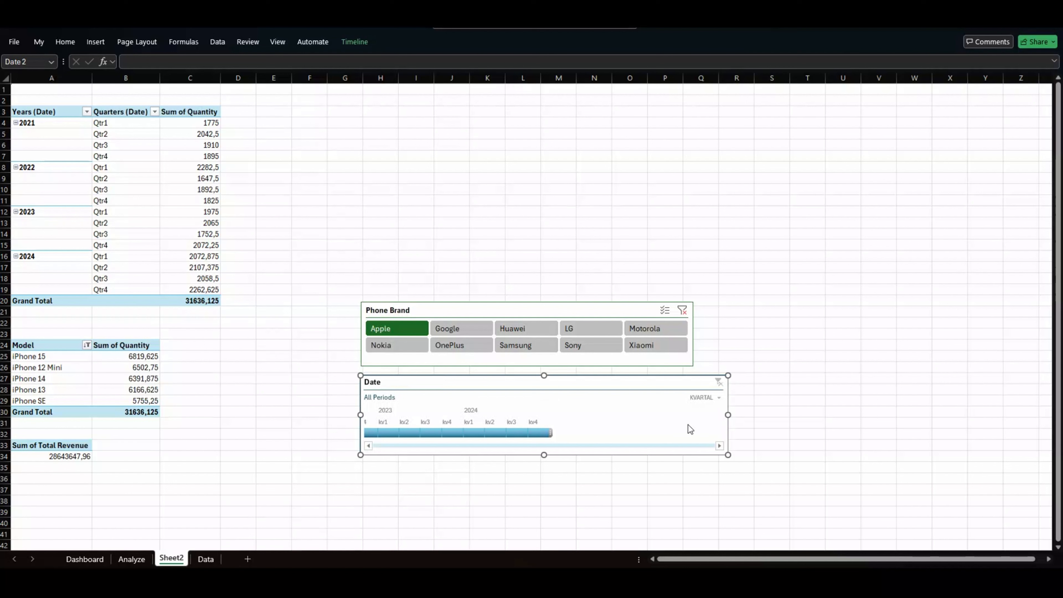
{"action": "left_click", "coordinate": [368, 446]}
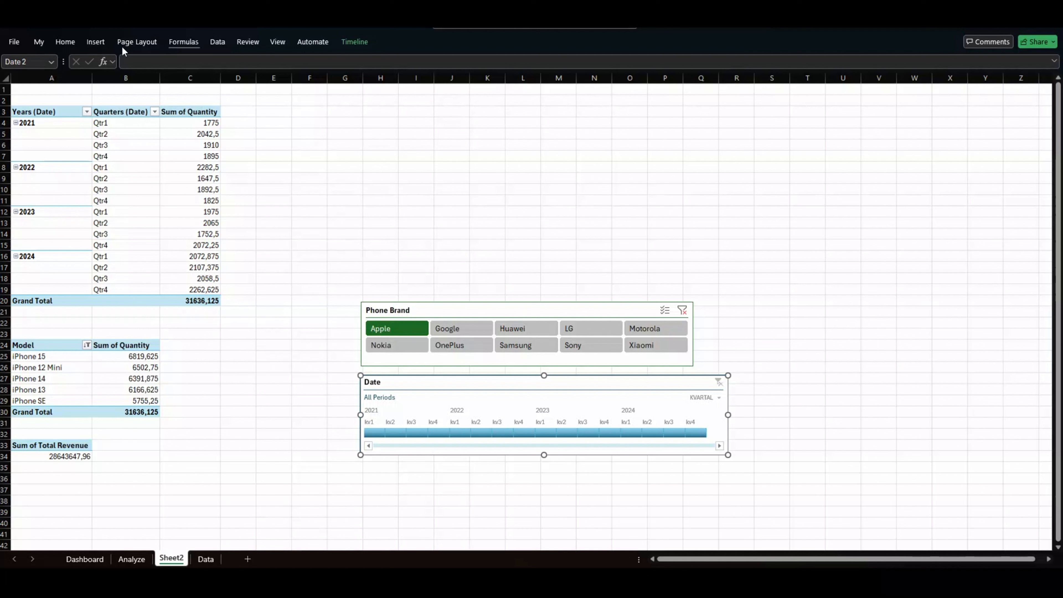
Apply the dark green timeline style to the Date timeline to match the slicer
{"action": "left_click", "coordinate": [352, 42]}
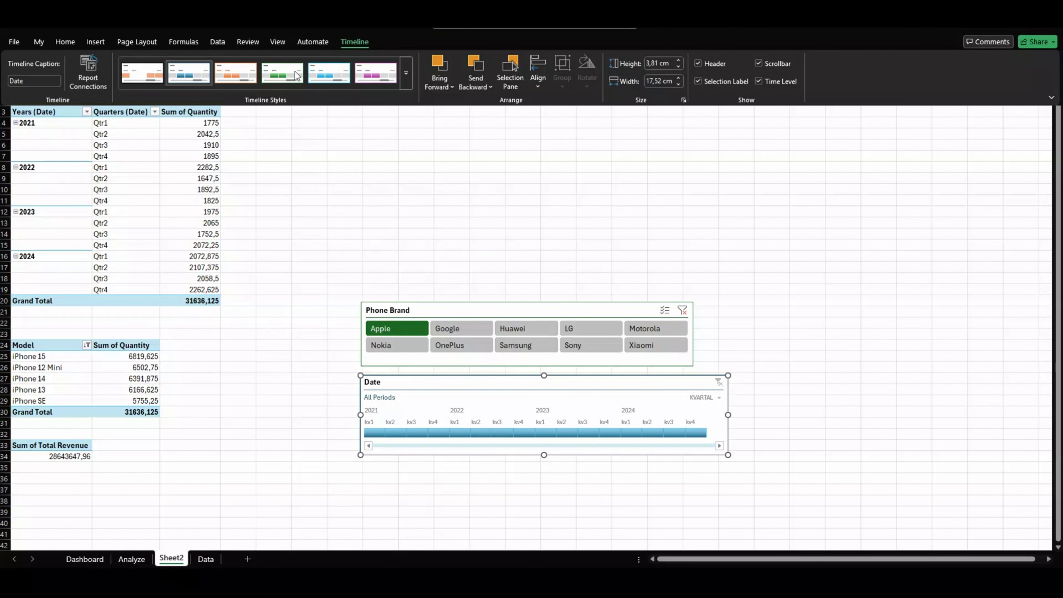
{"action": "left_click", "coordinate": [409, 73]}
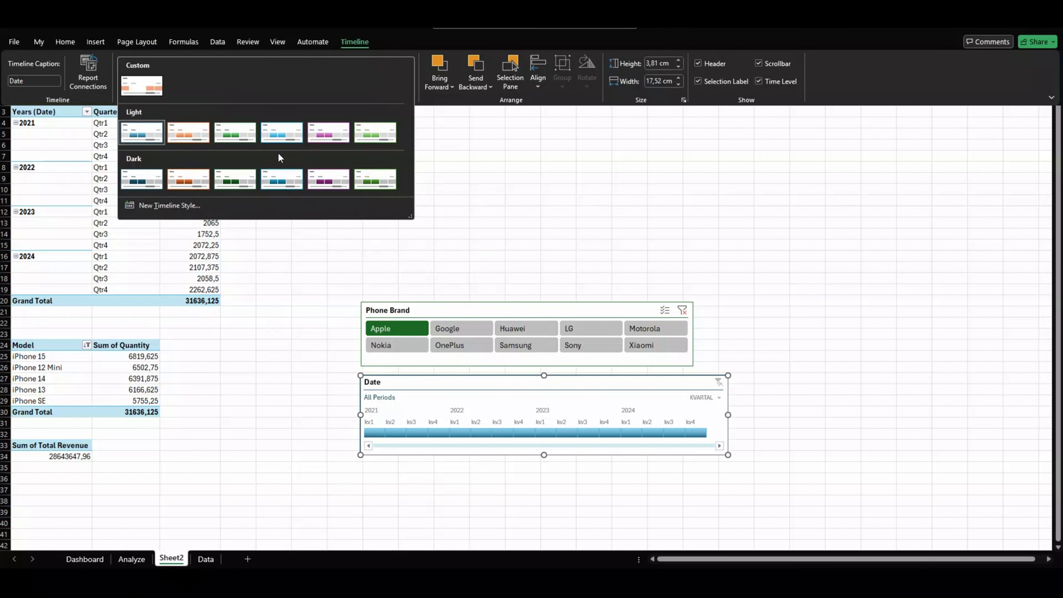
{"action": "left_click", "coordinate": [240, 179]}
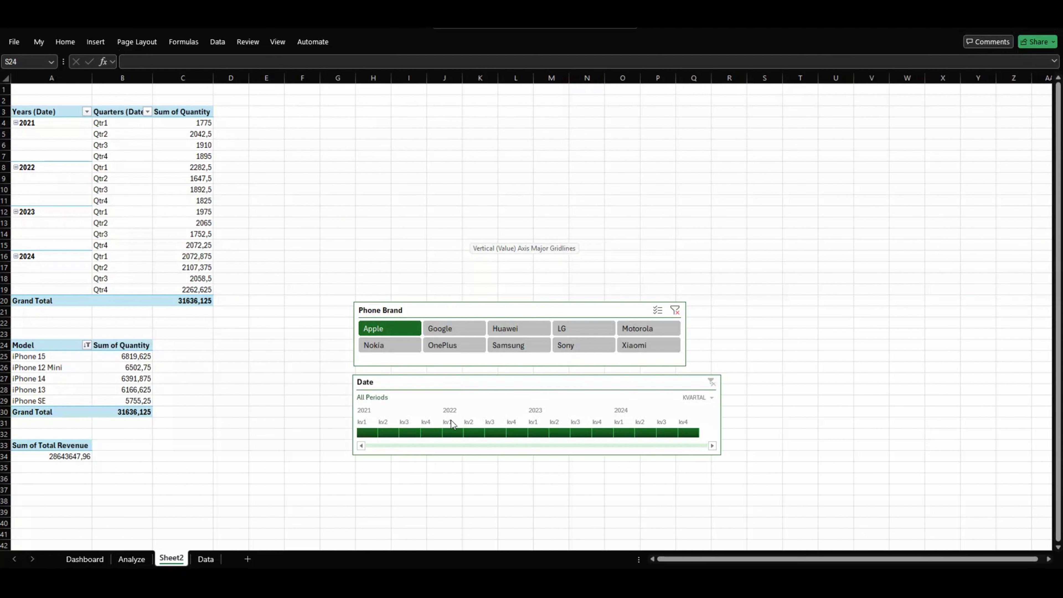
Test the Date timeline by filtering to the first quarter of 2022, and clear its filter again
{"action": "left_click", "coordinate": [454, 435]}
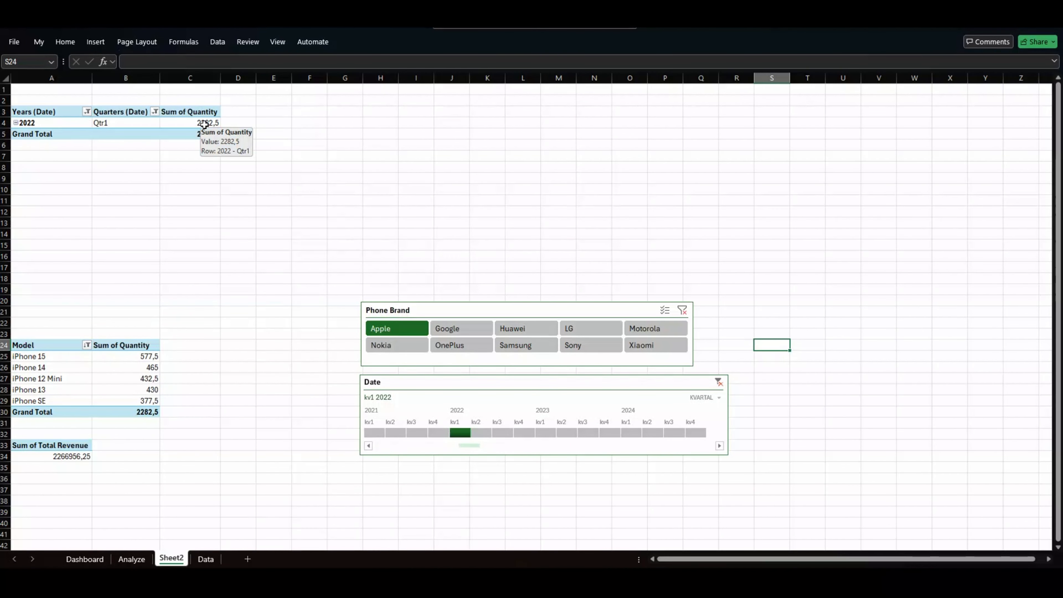
{"action": "mouse_move", "coordinate": [197, 123]}
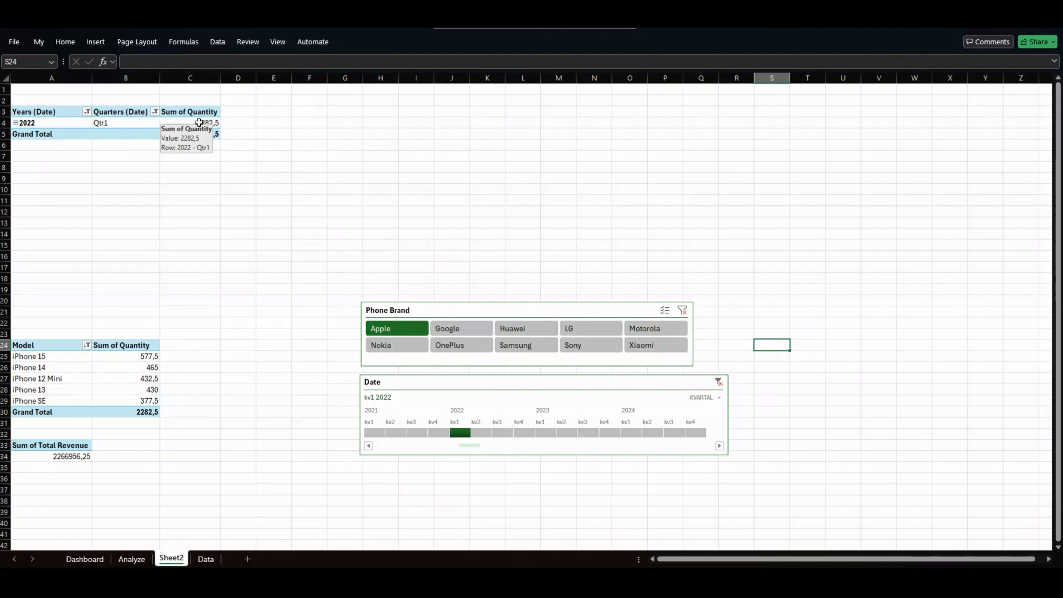
{"action": "left_click", "coordinate": [717, 388]}
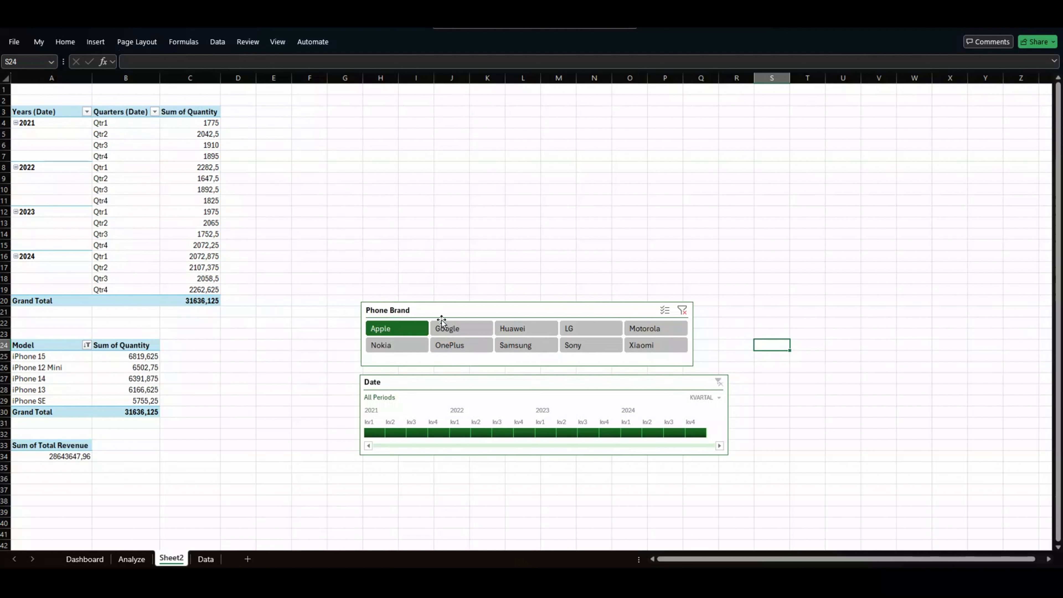
Disconnect PivotTable2 from the Date timeline through its report connections, keeping PivotTable3 and PivotTable4 connected
{"action": "left_click", "coordinate": [450, 383]}
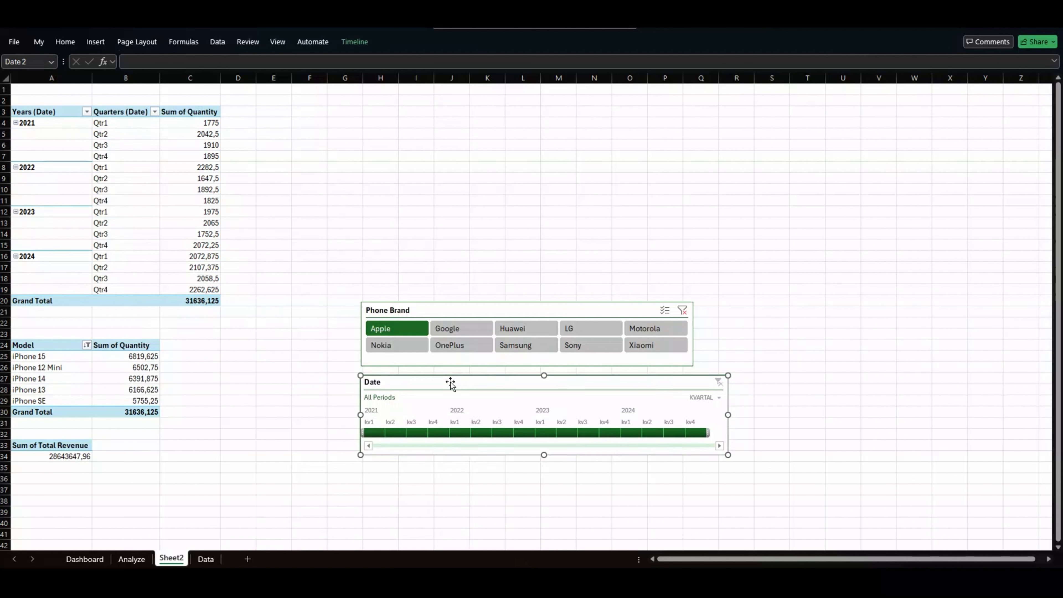
{"action": "left_click", "coordinate": [346, 42]}
{"action": "left_click", "coordinate": [93, 79]}
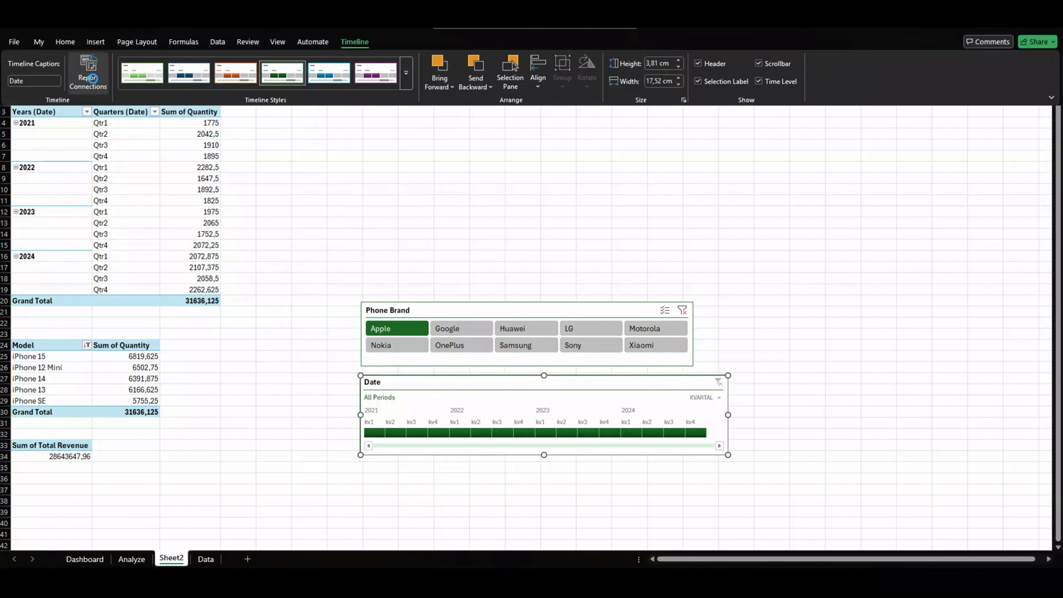
{"action": "left_click_drag", "start_coordinate": [460, 368], "coordinate": [459, 487]}
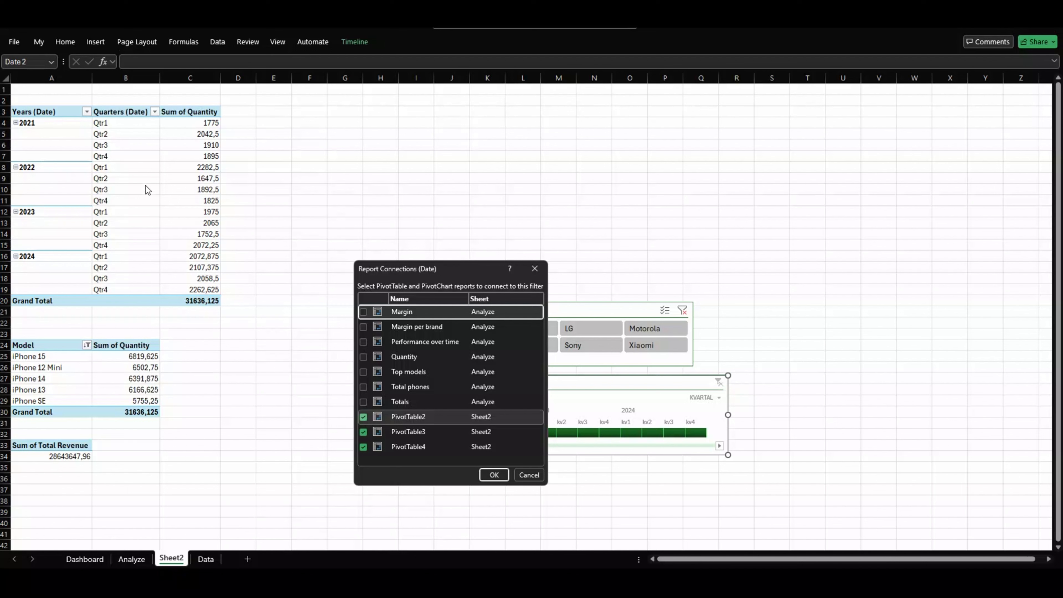
{"action": "left_click", "coordinate": [361, 418]}
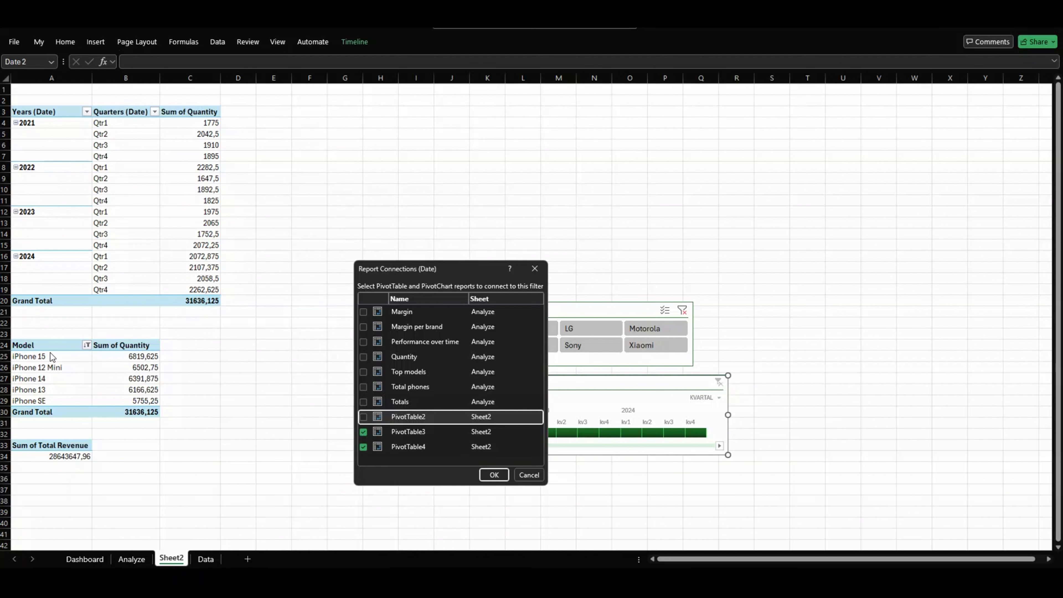
{"action": "left_click", "coordinate": [494, 475]}
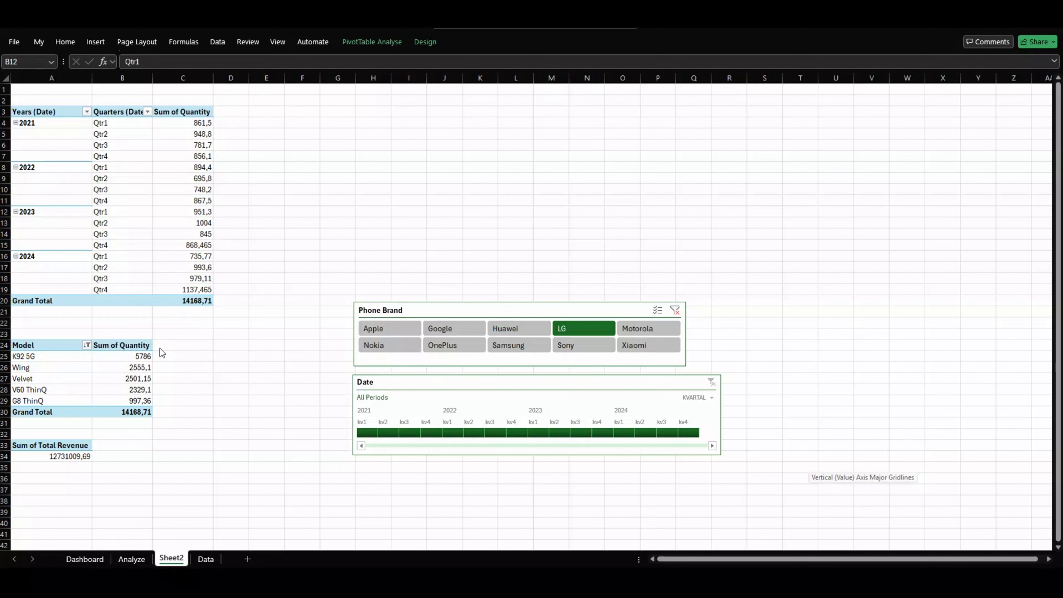
Move the Phone Brand slicer and the Date timeline farther away from the pivot tables, to around columns O to Y
{"action": "left_click_drag", "start_coordinate": [447, 308], "coordinate": [724, 252]}
{"action": "left_click_drag", "start_coordinate": [537, 379], "coordinate": [808, 328]}
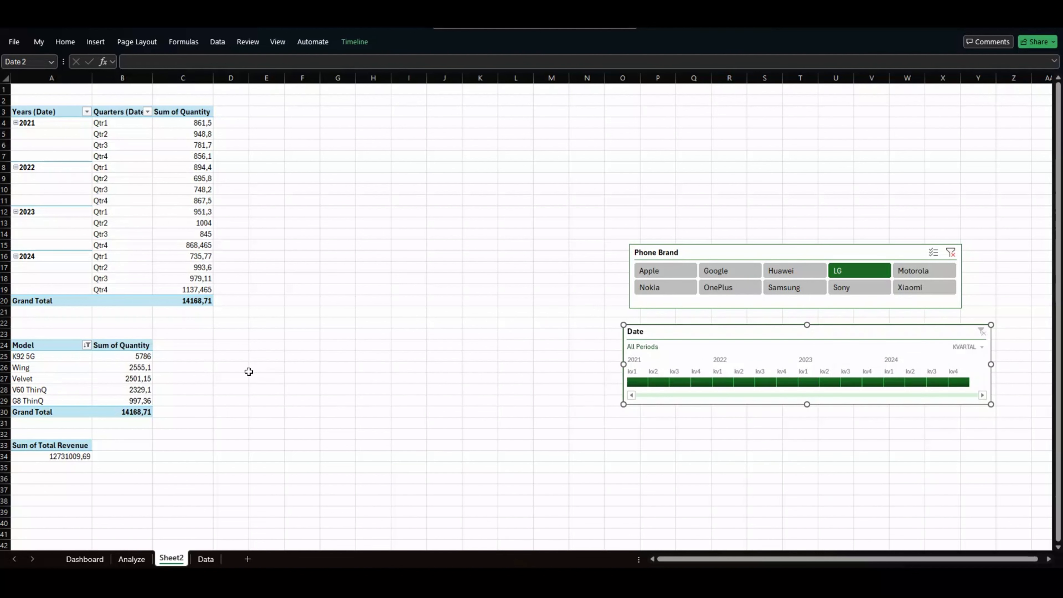
Try linking the first model into E25 with =A25 and its quantity into F25 with a GETPIVOTDATA reference to B25
{"action": "left_click", "coordinate": [259, 356]}
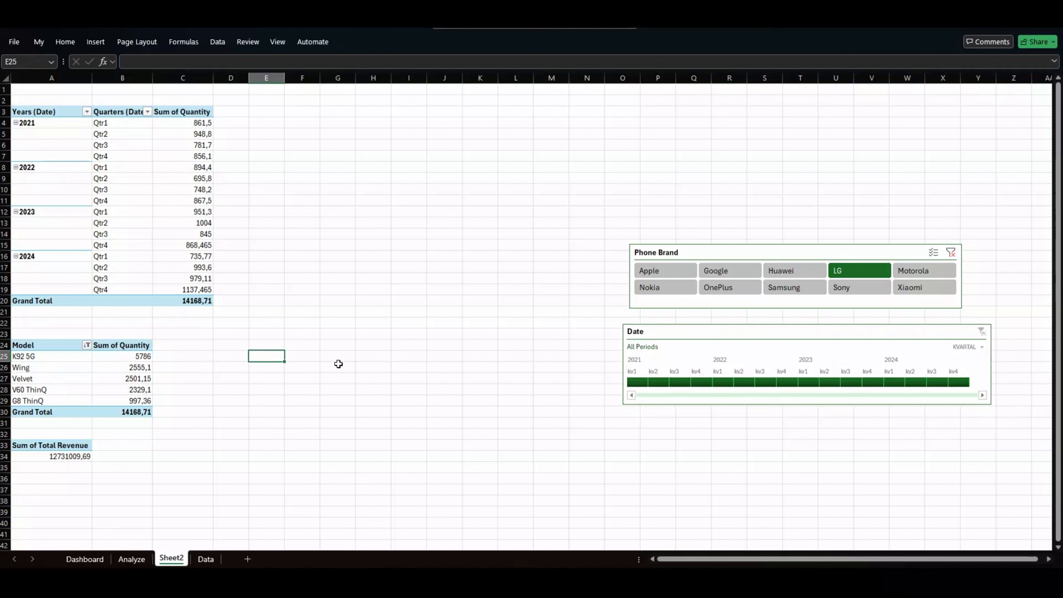
{"action": "type", "text": "="}
{"action": "left_click", "coordinate": [61, 359]}
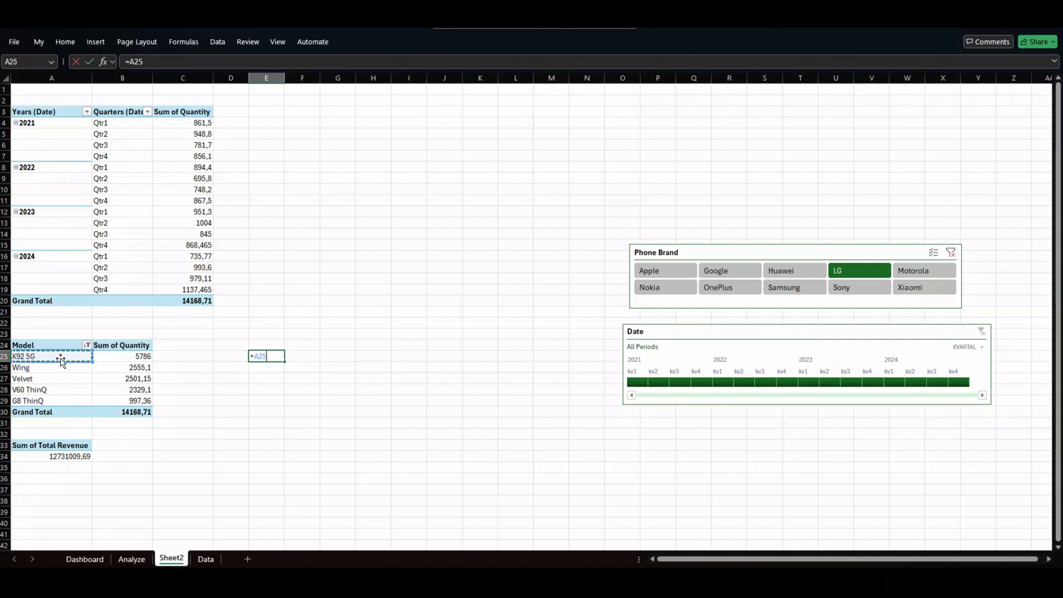
{"action": "key", "text": "Return"}
{"action": "left_click", "coordinate": [291, 356]}
{"action": "type", "text": "="}
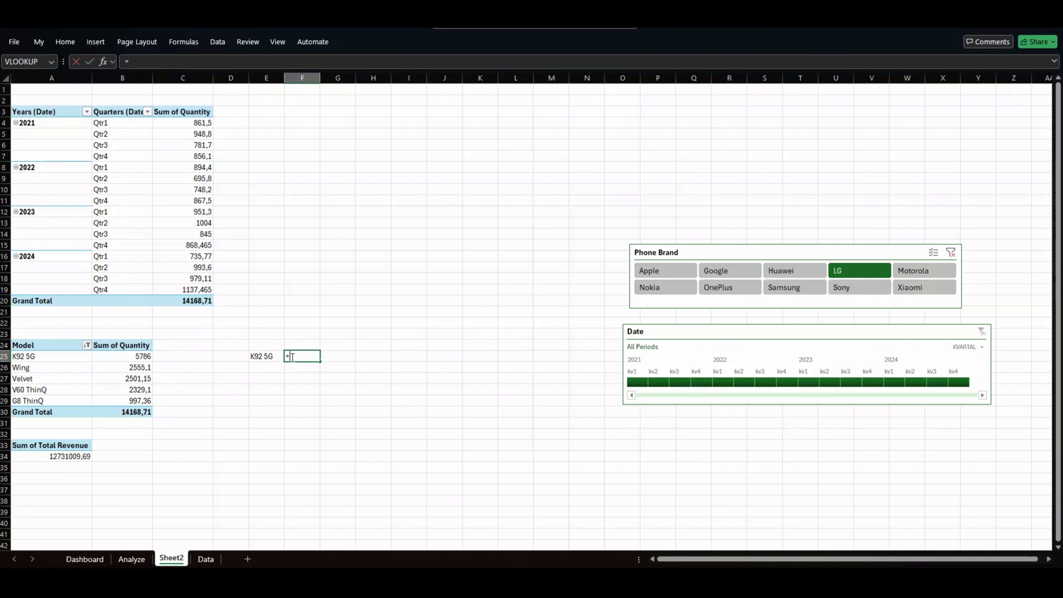
{"action": "left_click", "coordinate": [151, 360]}
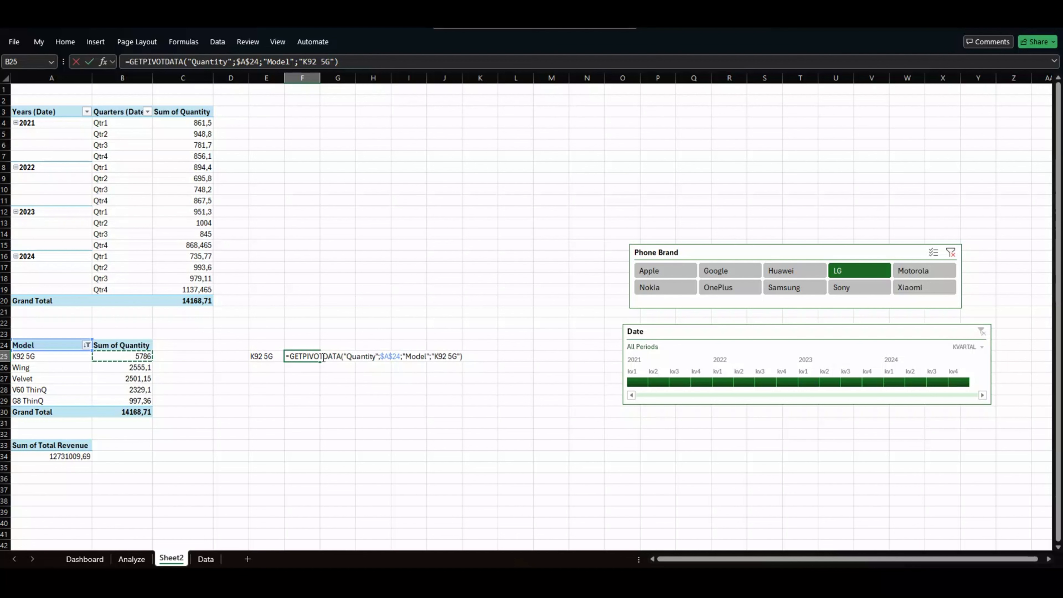
{"action": "key", "text": "Return"}
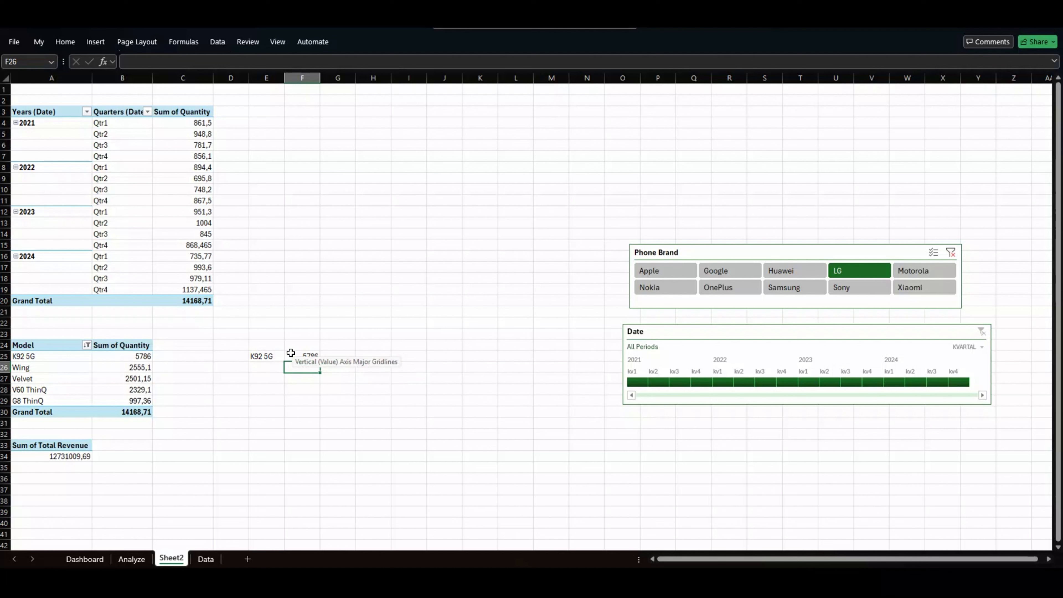
Test the linked cells by filtering the slicer by Apple and Nokia, ending on Nokia, and inspect the formula in F25
{"action": "left_click", "coordinate": [658, 271]}
{"action": "left_click", "coordinate": [657, 288]}
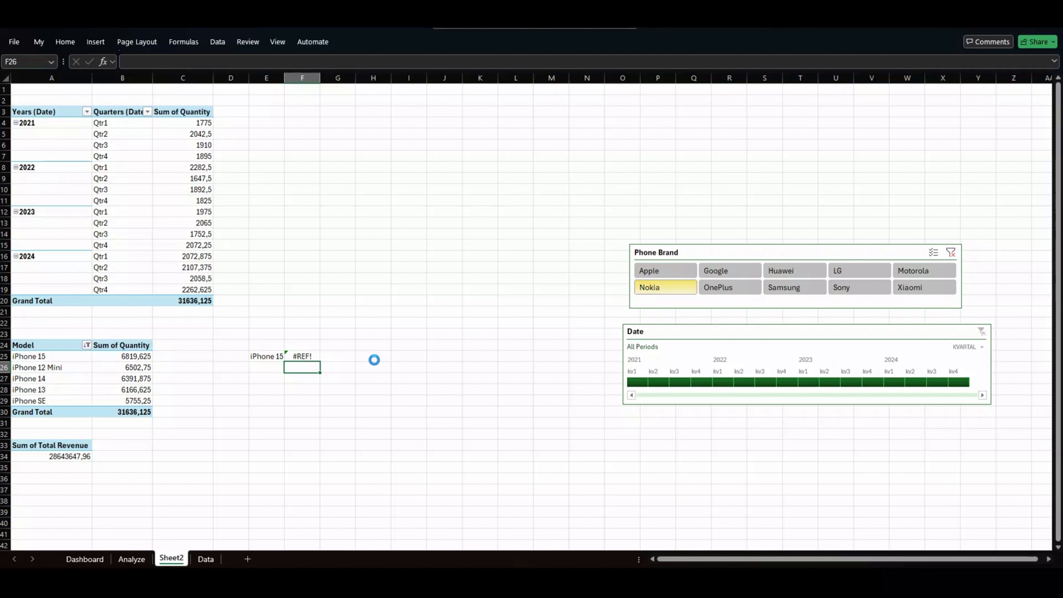
{"action": "left_click", "coordinate": [296, 357]}
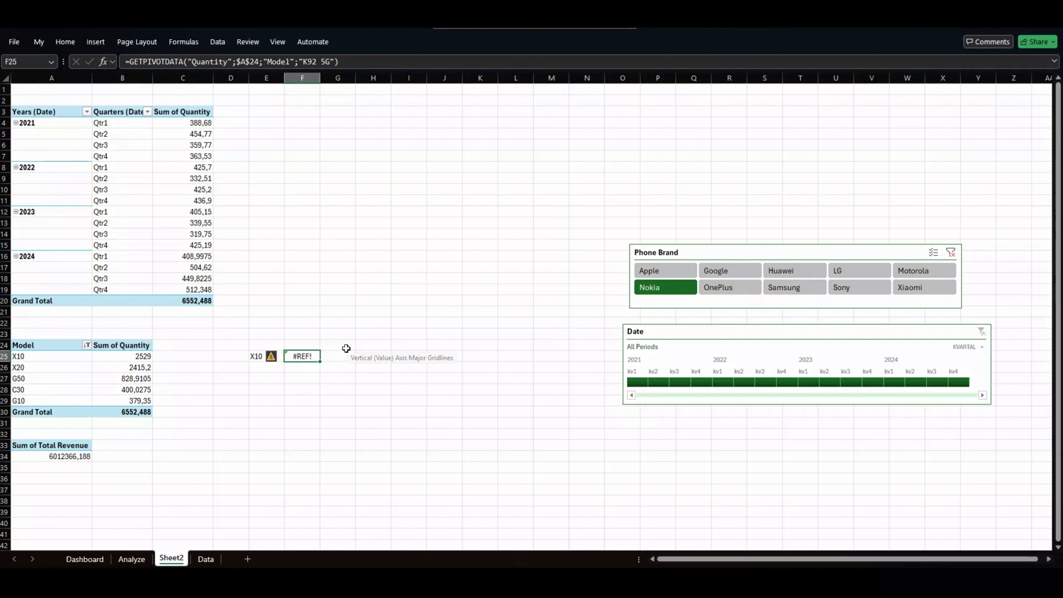
Clear E25:F25 and link E25 to the first model again with the plain reference =A25
{"action": "left_click_drag", "start_coordinate": [270, 357], "coordinate": [312, 358]}
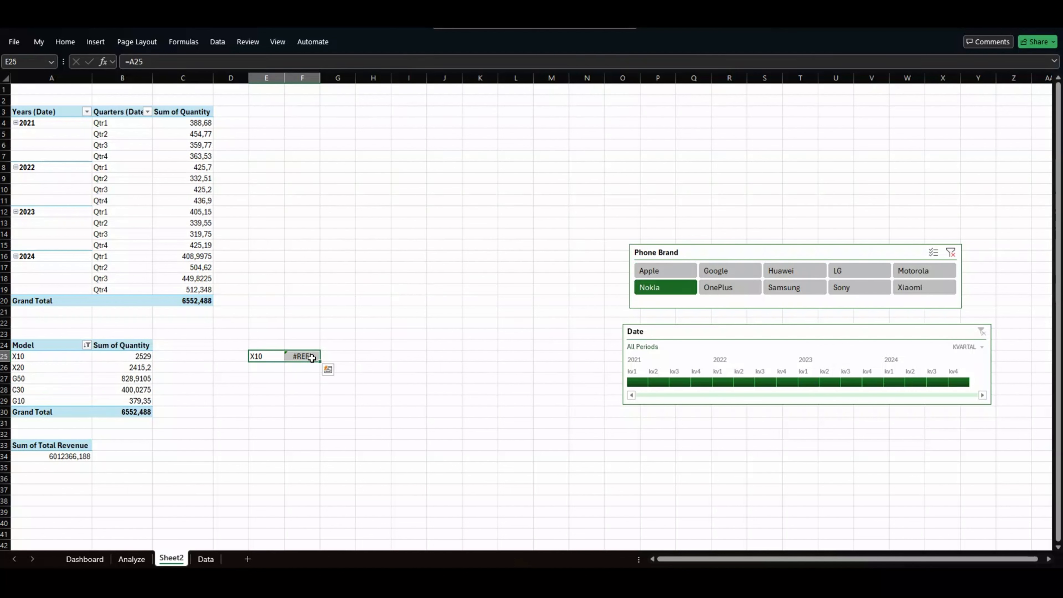
{"action": "key", "text": "Delete"}
{"action": "left_click", "coordinate": [263, 357]}
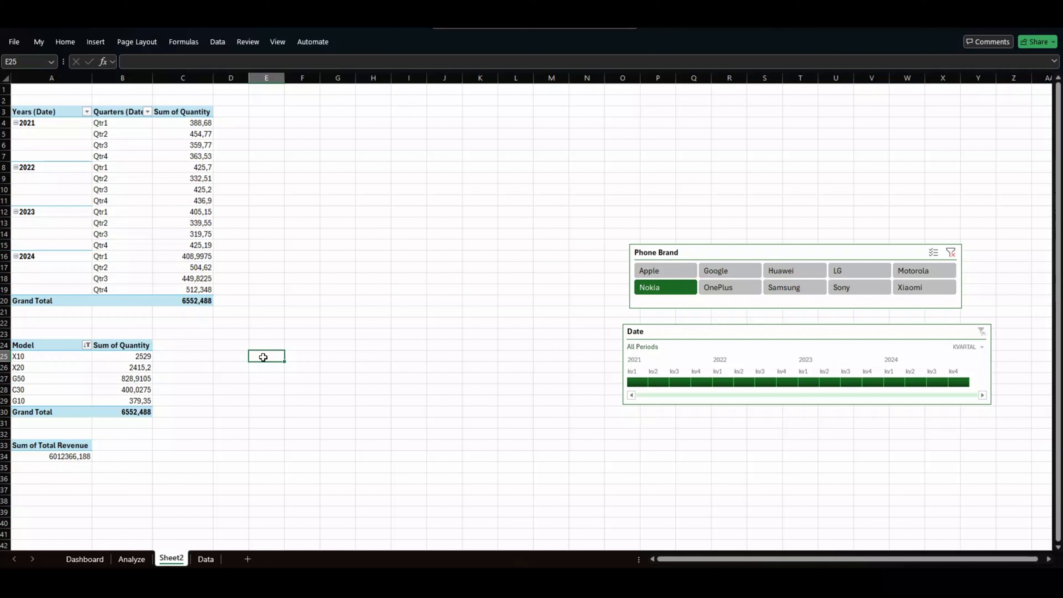
{"action": "type", "text": "="}
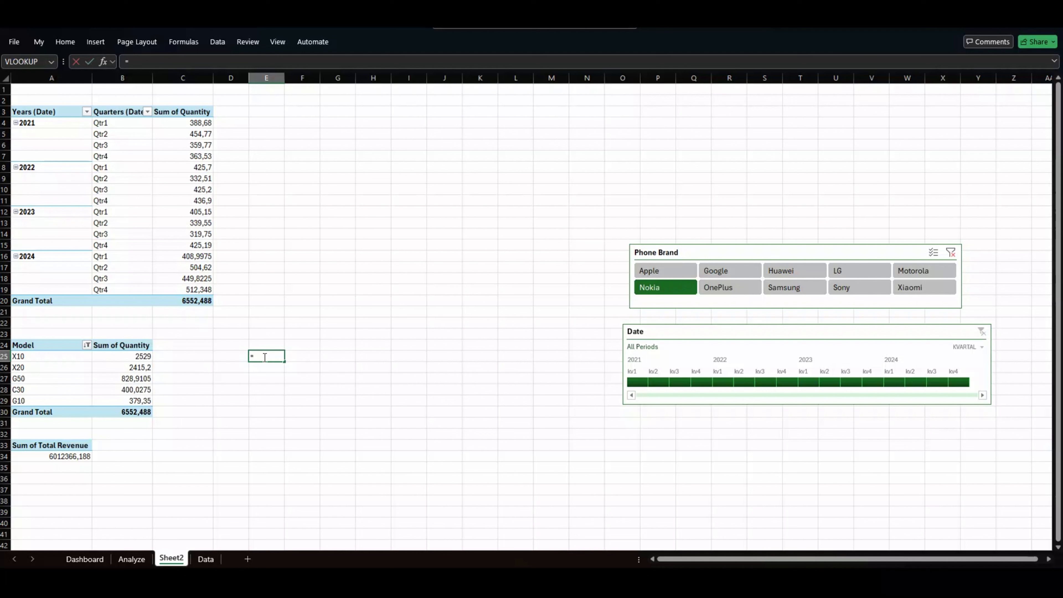
{"action": "left_click", "coordinate": [38, 355]}
{"action": "key", "text": "Return"}
Fill the =A25 reference down and across E25:F29 to mirror the five models and their quantities
{"action": "left_click_drag", "start_coordinate": [266, 356], "coordinate": [302, 404]}
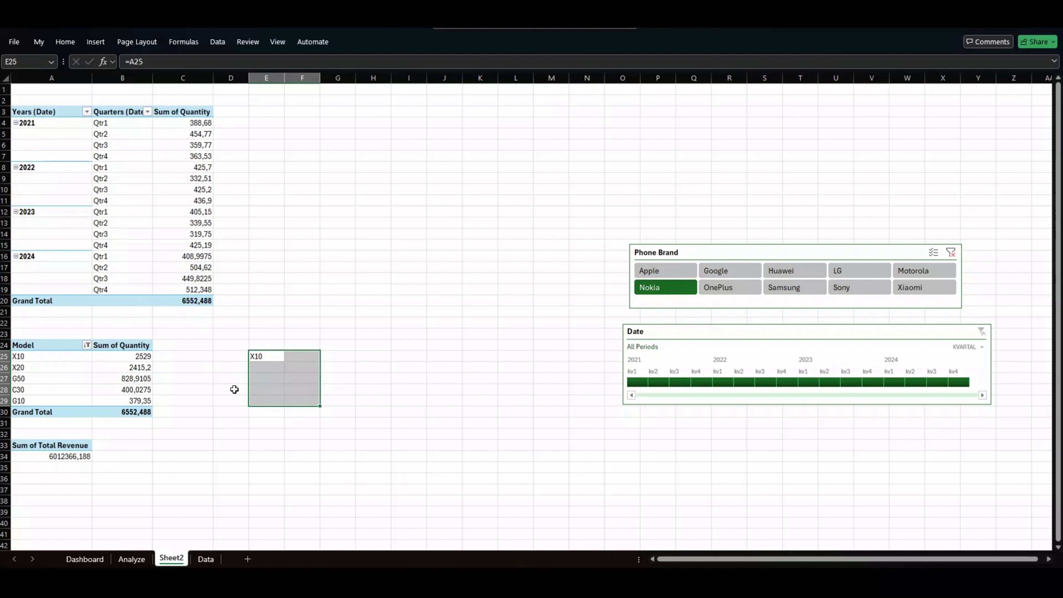
{"action": "key", "text": "ctrl+d"}
{"action": "key", "text": "ctrl+r"}
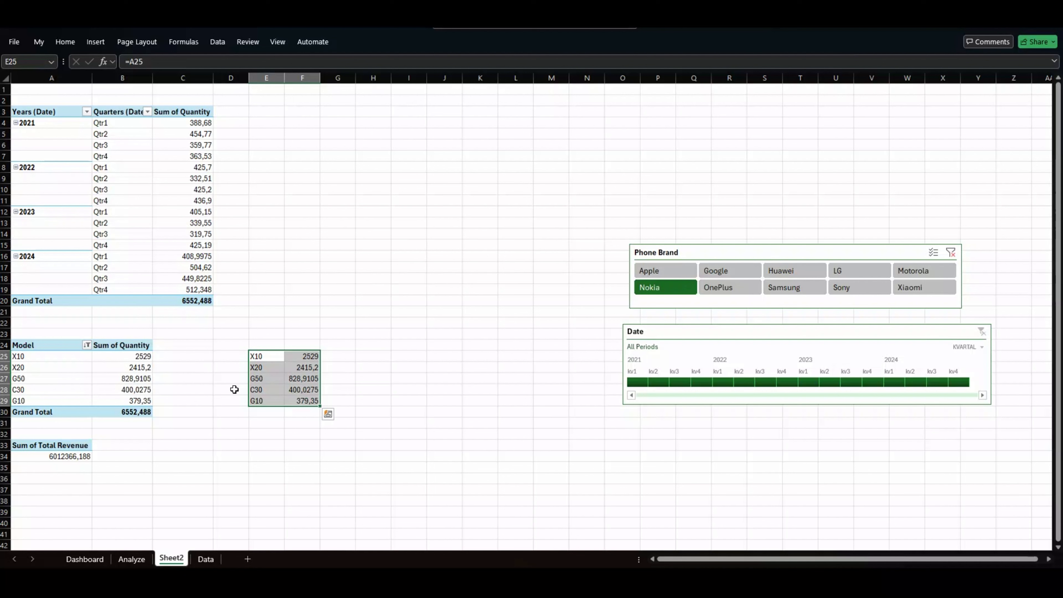
Inspect the reference formula in F25 and the linked model and quantity range E25:F29
{"action": "left_click", "coordinate": [304, 357]}
{"action": "key", "text": "shift+Down"}
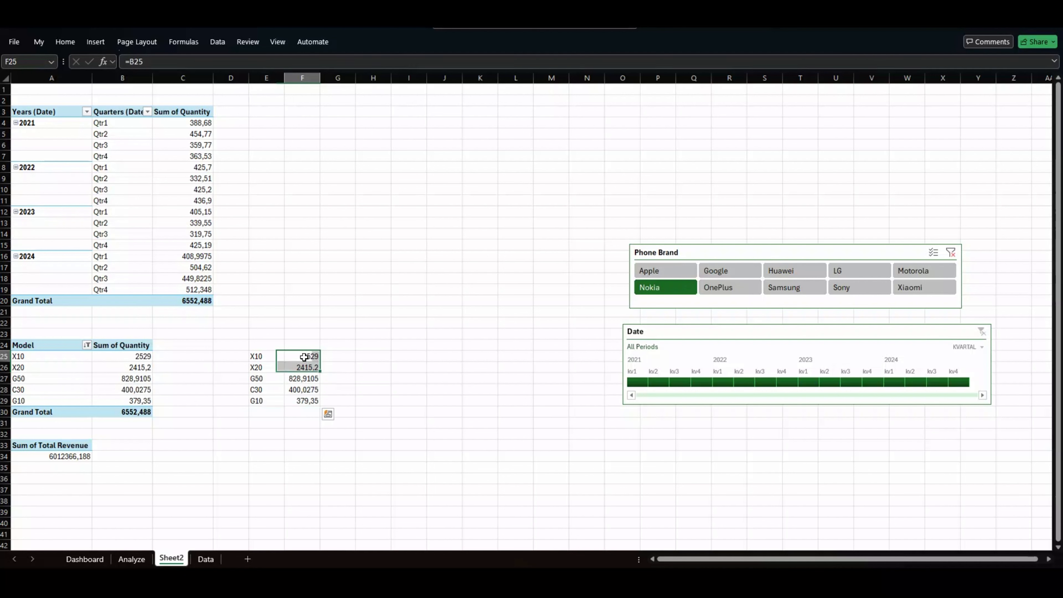
{"action": "left_click", "coordinate": [304, 357]}
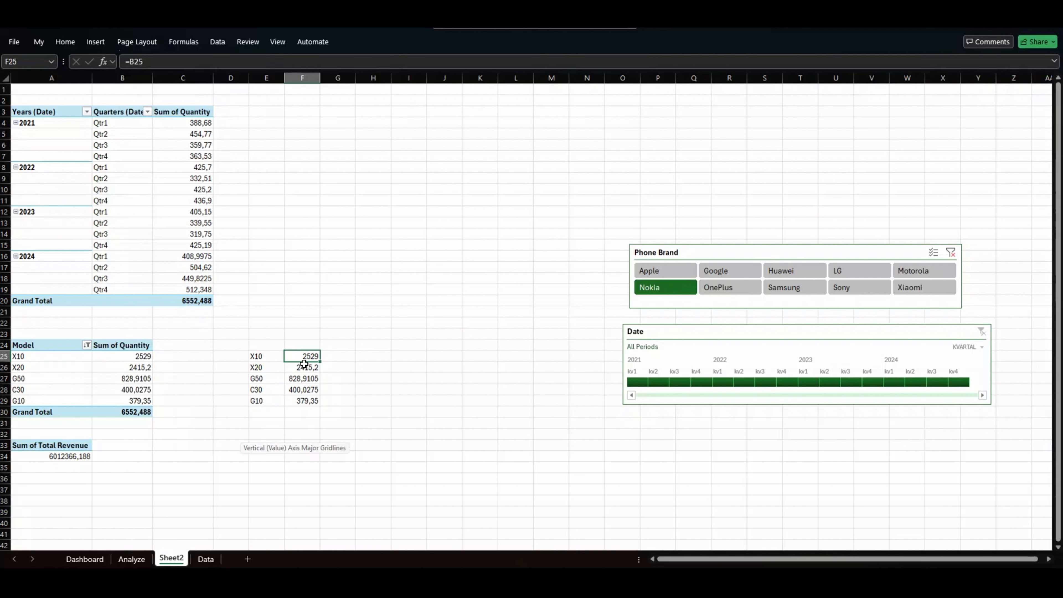
{"action": "left_click_drag", "start_coordinate": [264, 354], "coordinate": [295, 394]}
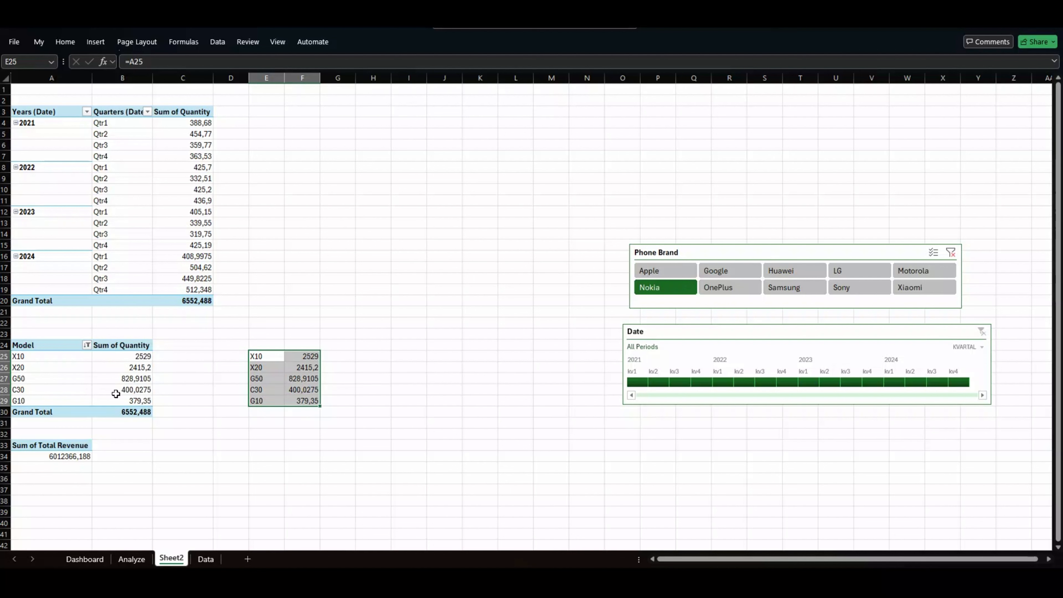
Test the linked range by filtering the Phone Brand slicer by OnePlus, Google and Apple, ending on Apple
{"action": "left_click", "coordinate": [711, 290]}
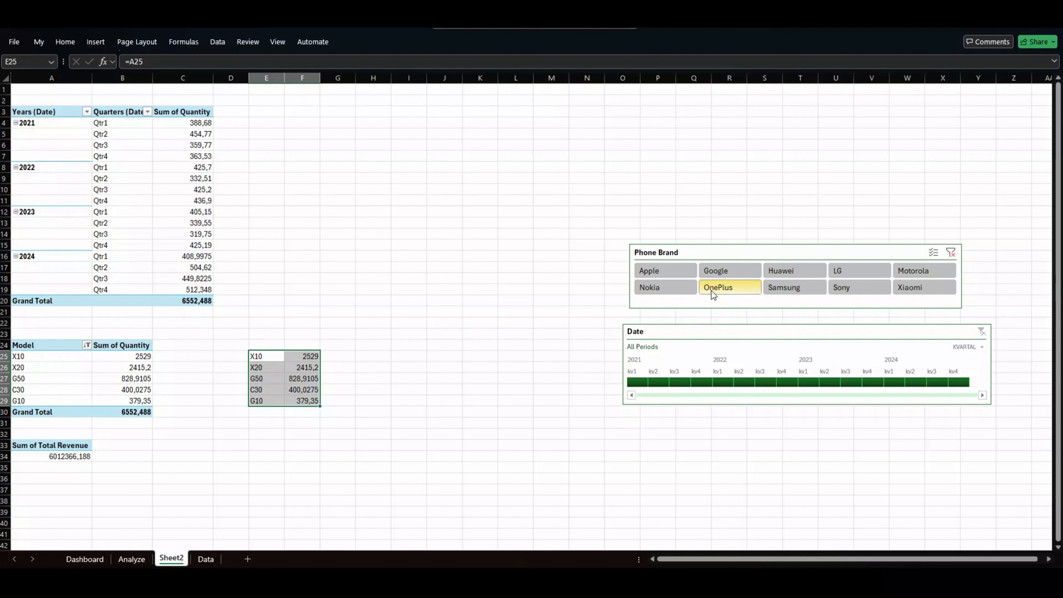
{"action": "left_click", "coordinate": [717, 271]}
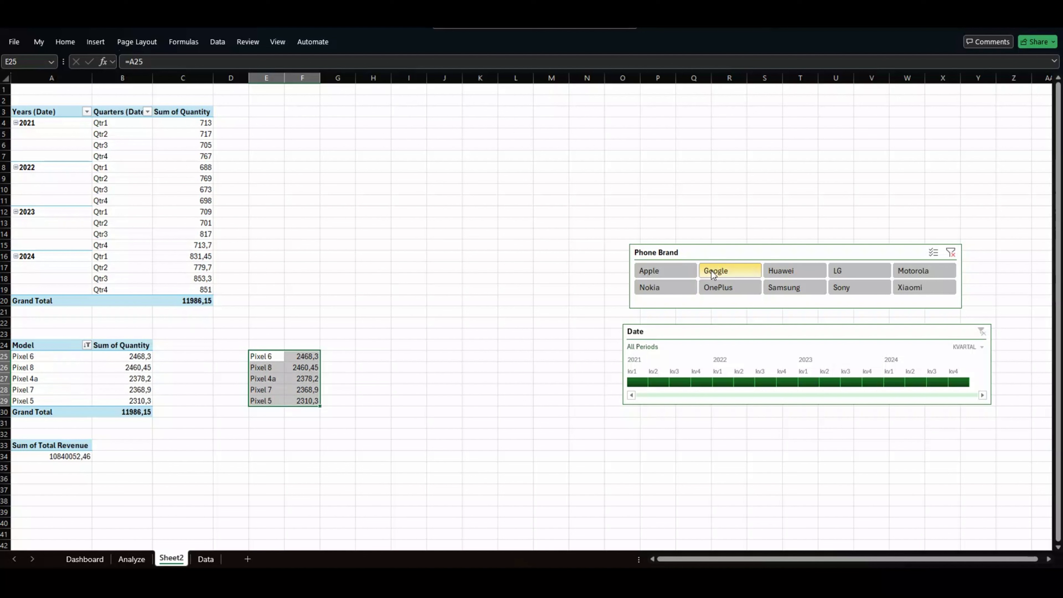
{"action": "left_click", "coordinate": [680, 268]}
{"action": "left_click", "coordinate": [338, 367]}
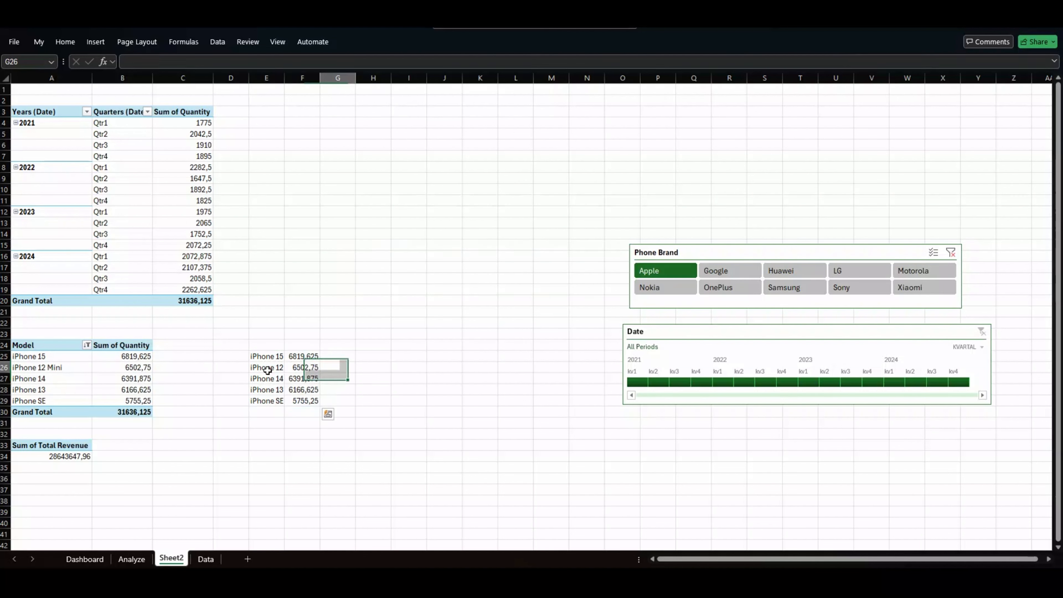
Insert a doughnut chart based on the linked model and quantity cells E25:F29
{"action": "left_click_drag", "start_coordinate": [261, 358], "coordinate": [313, 408]}
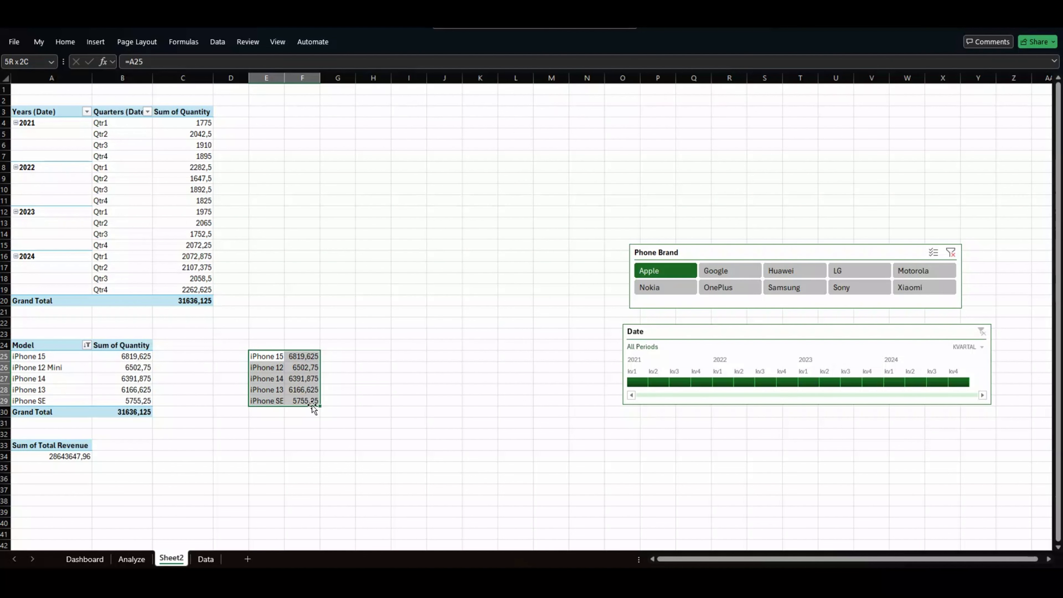
{"action": "left_click", "coordinate": [96, 42]}
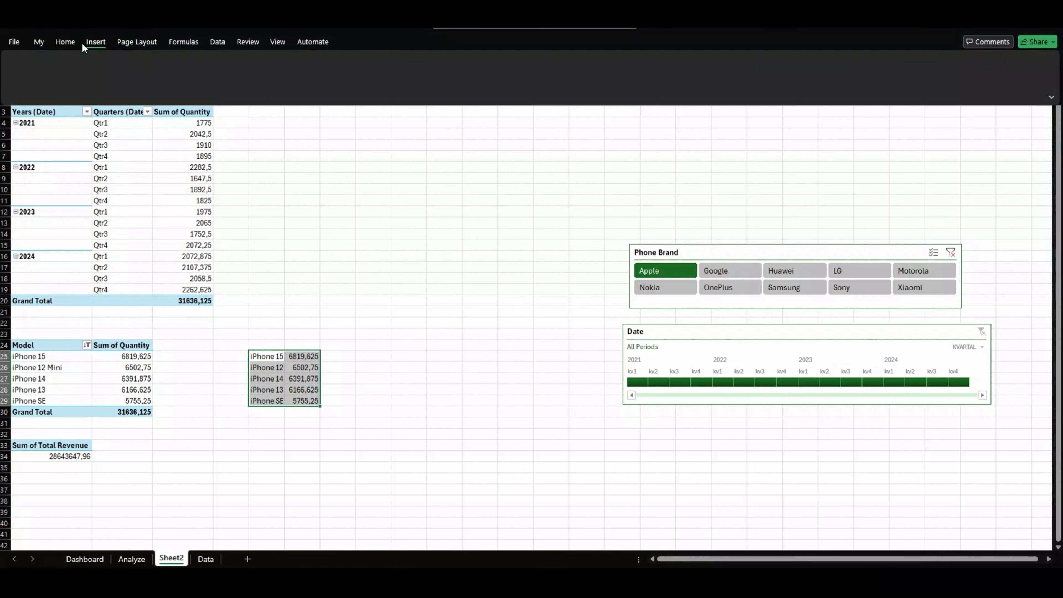
{"action": "left_click", "coordinate": [64, 88]}
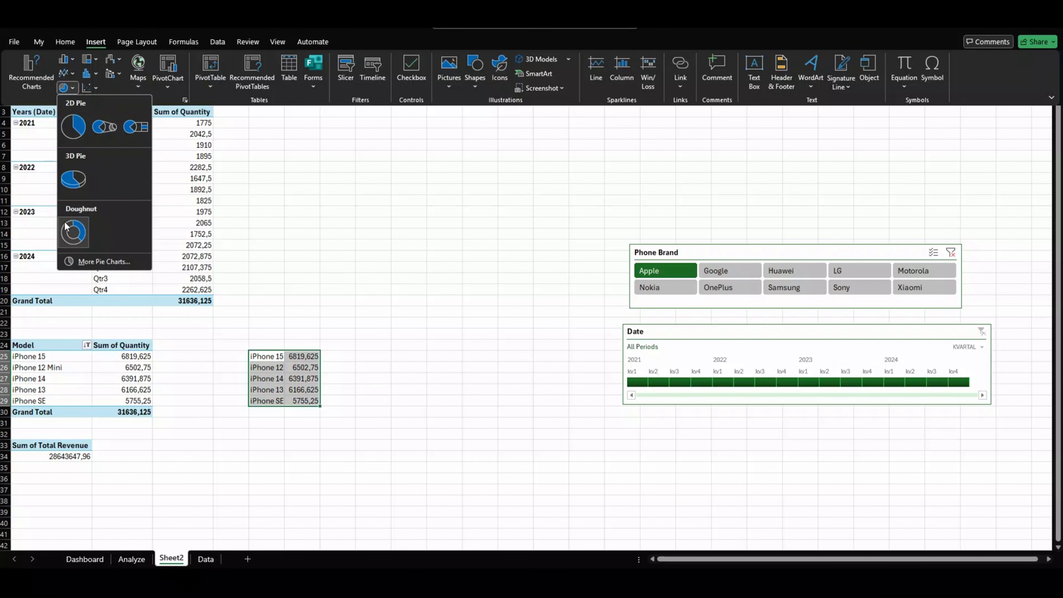
{"action": "left_click", "coordinate": [73, 232]}
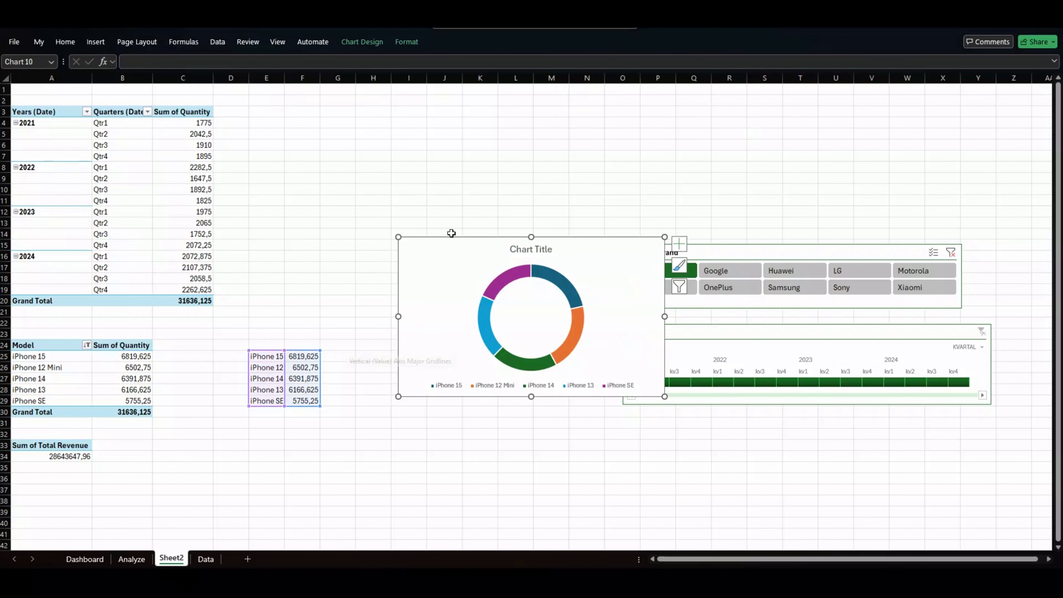
Move the doughnut chart beside the linked cells, around G24:N38, clear of the Phone Brand slicer and Date timeline
{"action": "left_click", "coordinate": [337, 422]}
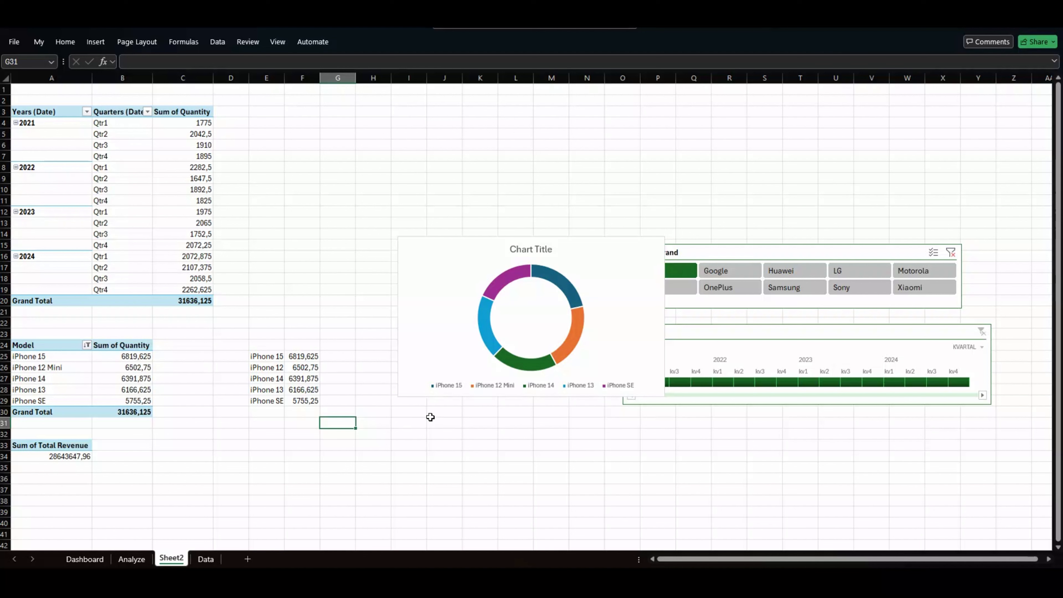
{"action": "left_click", "coordinate": [424, 360]}
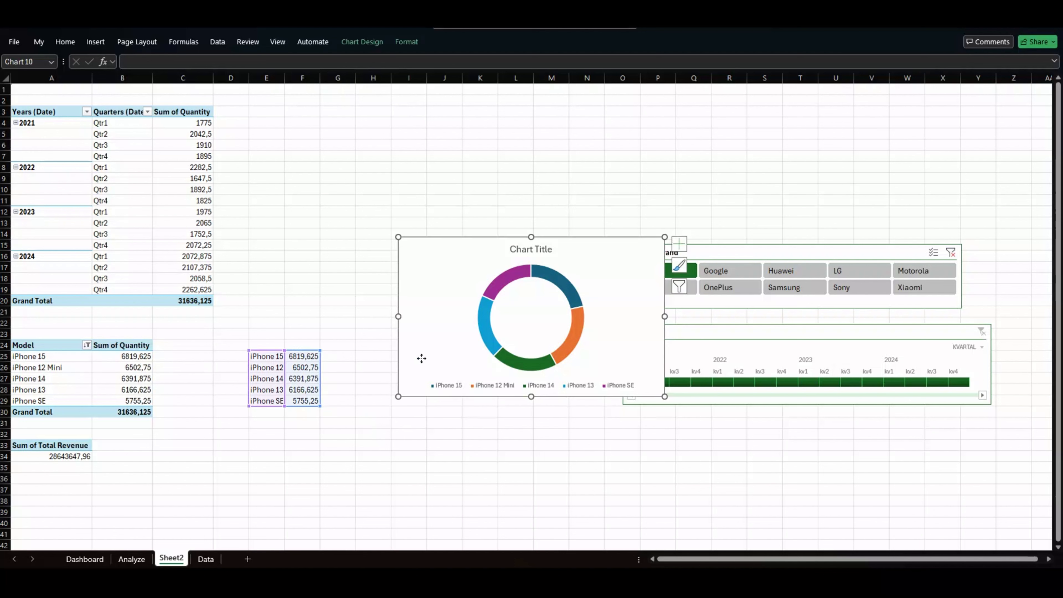
{"action": "left_click_drag", "start_coordinate": [424, 359], "coordinate": [367, 458]}
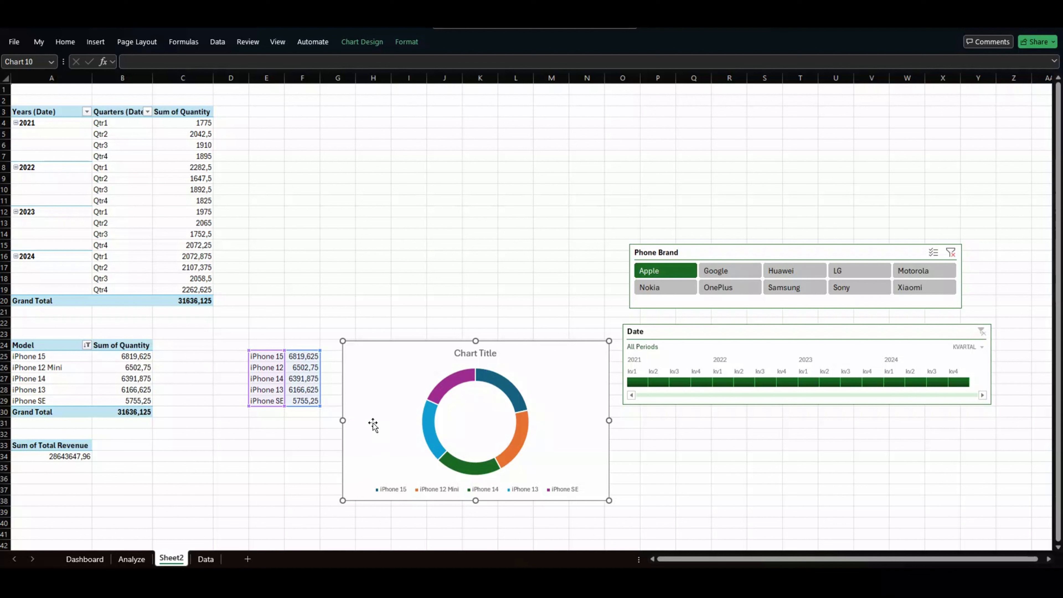